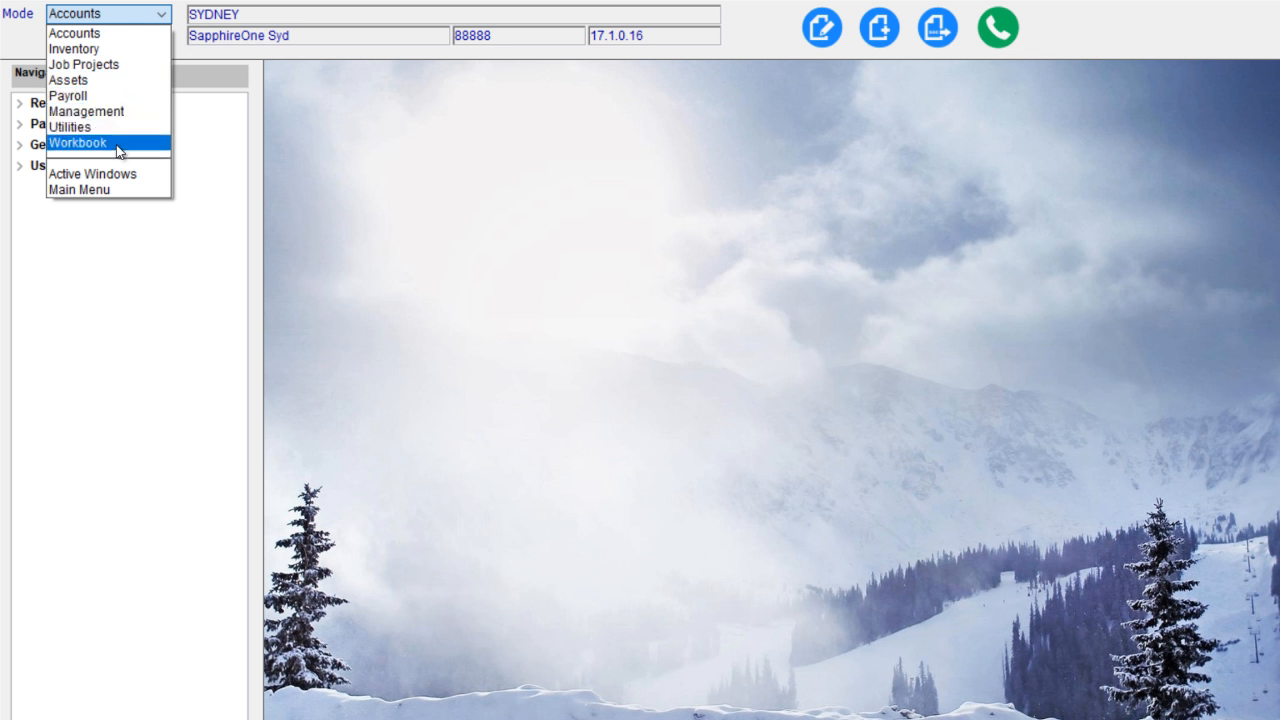
Step: Switch to Accounts mode and open Post Transactions for Receivables
{"action": "left_click", "coordinate": [90, 34]}
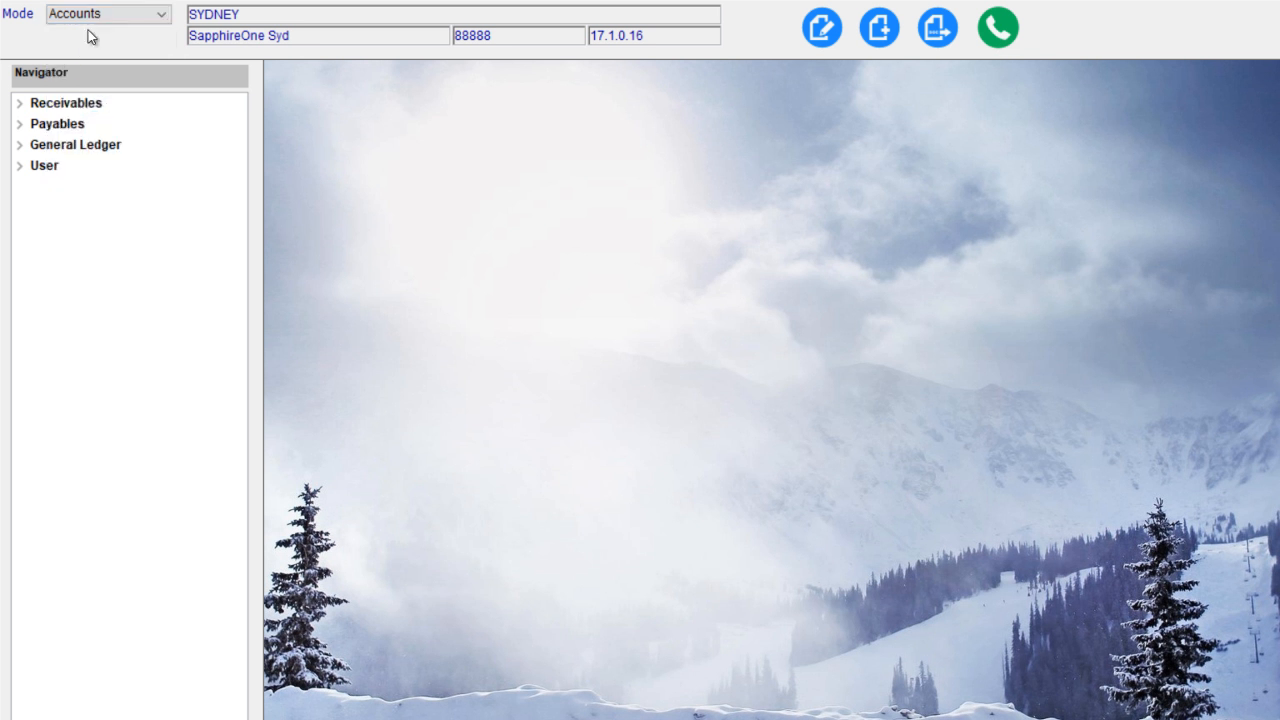
{"action": "left_click", "coordinate": [19, 108]}
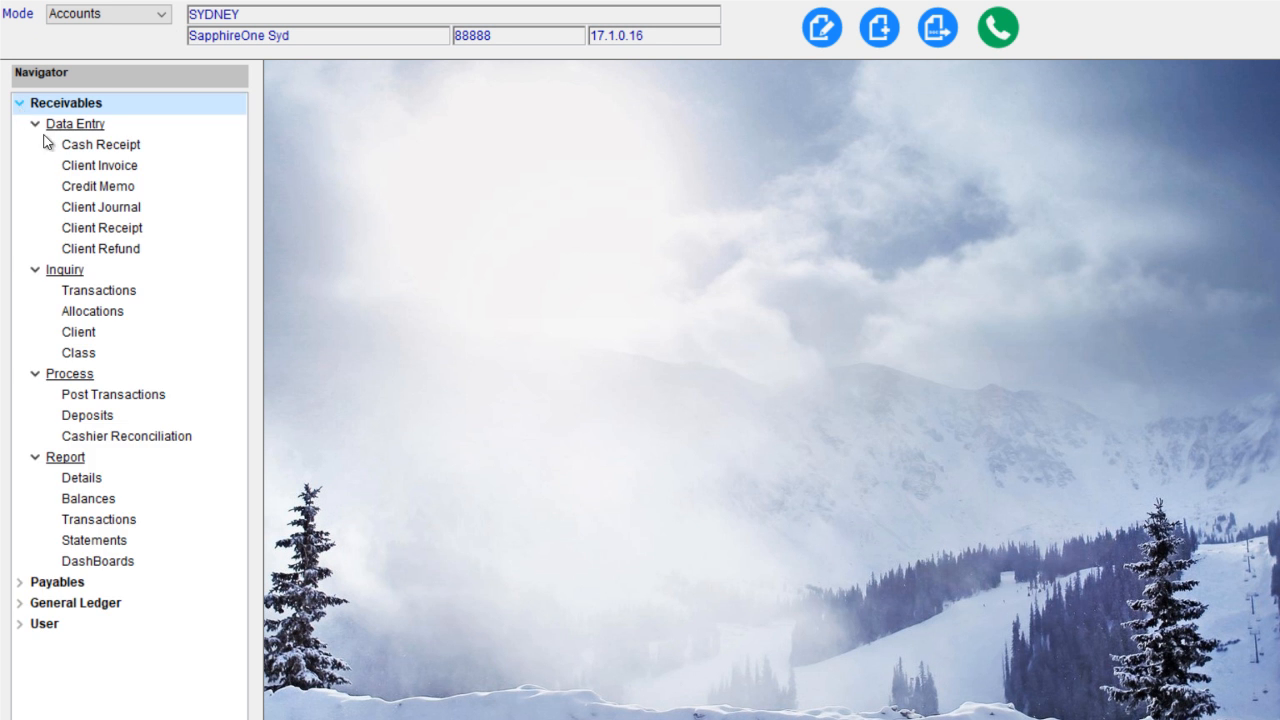
{"action": "left_click", "coordinate": [126, 400]}
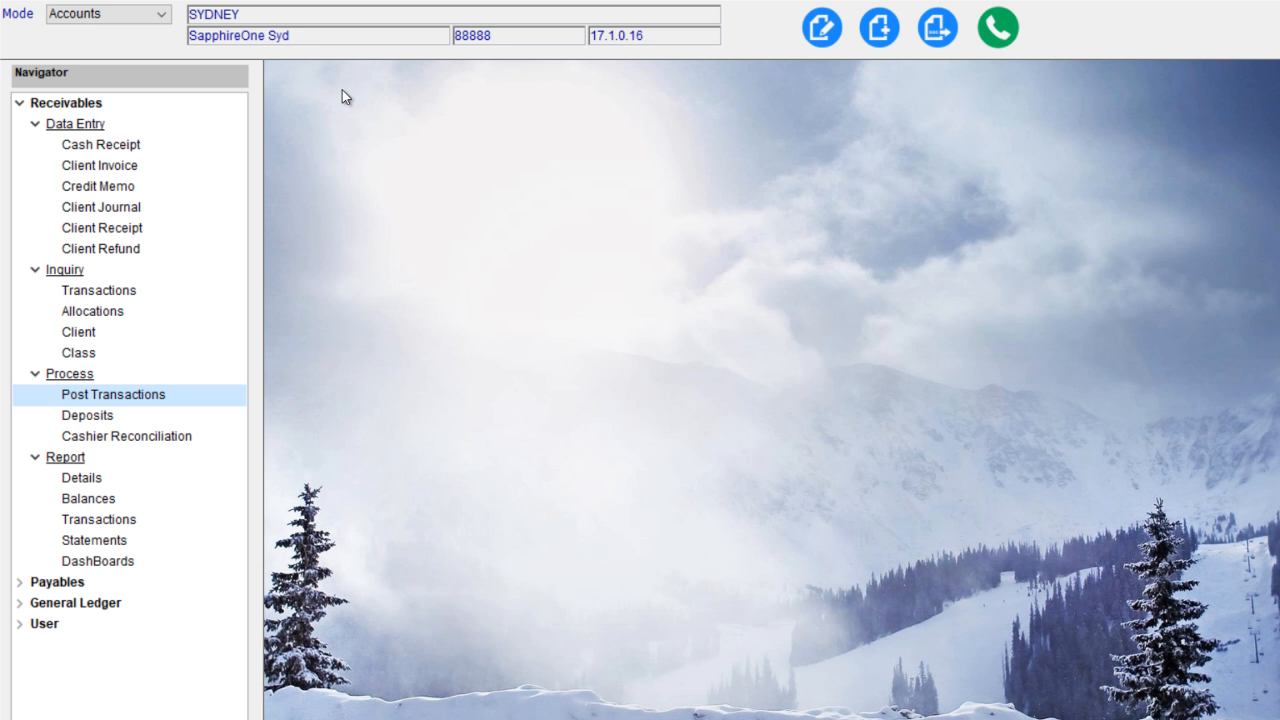
Step: Start a new client receipt for client ARCRES
{"action": "left_click", "coordinate": [74, 229]}
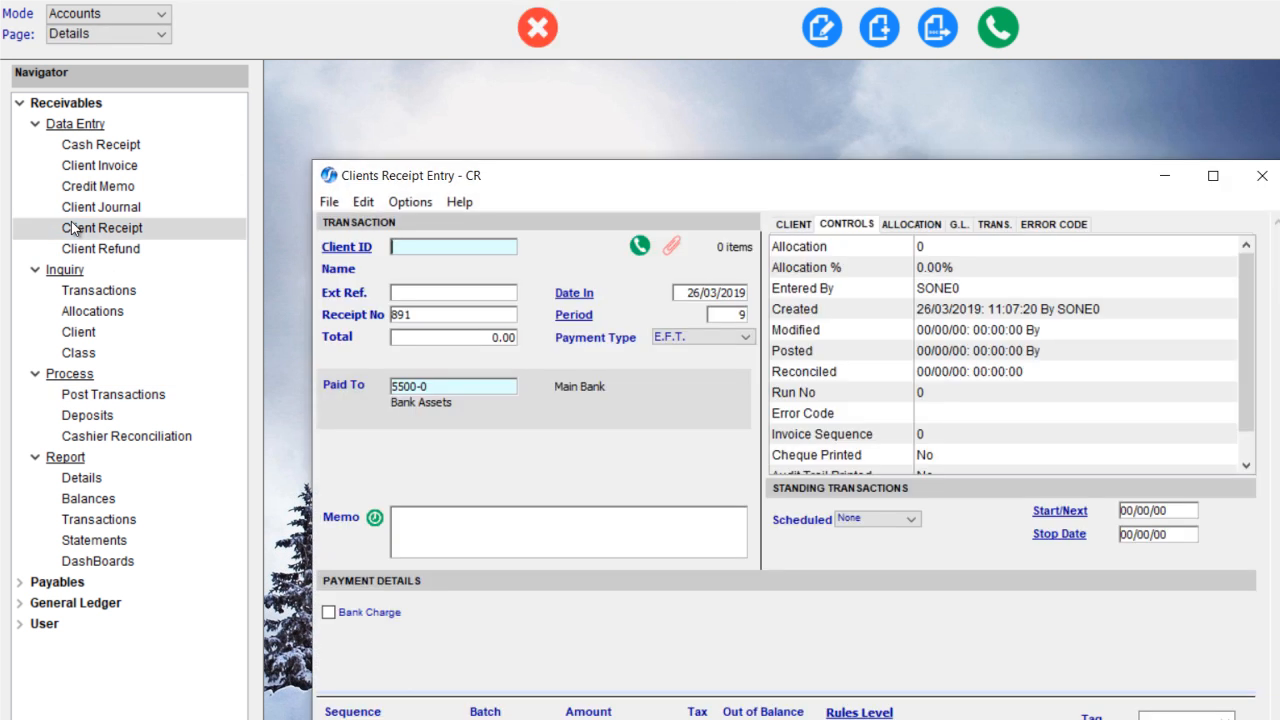
{"action": "type", "text": "AR"}
{"action": "type", "text": "CRES"}
{"action": "key", "text": "Tab"}
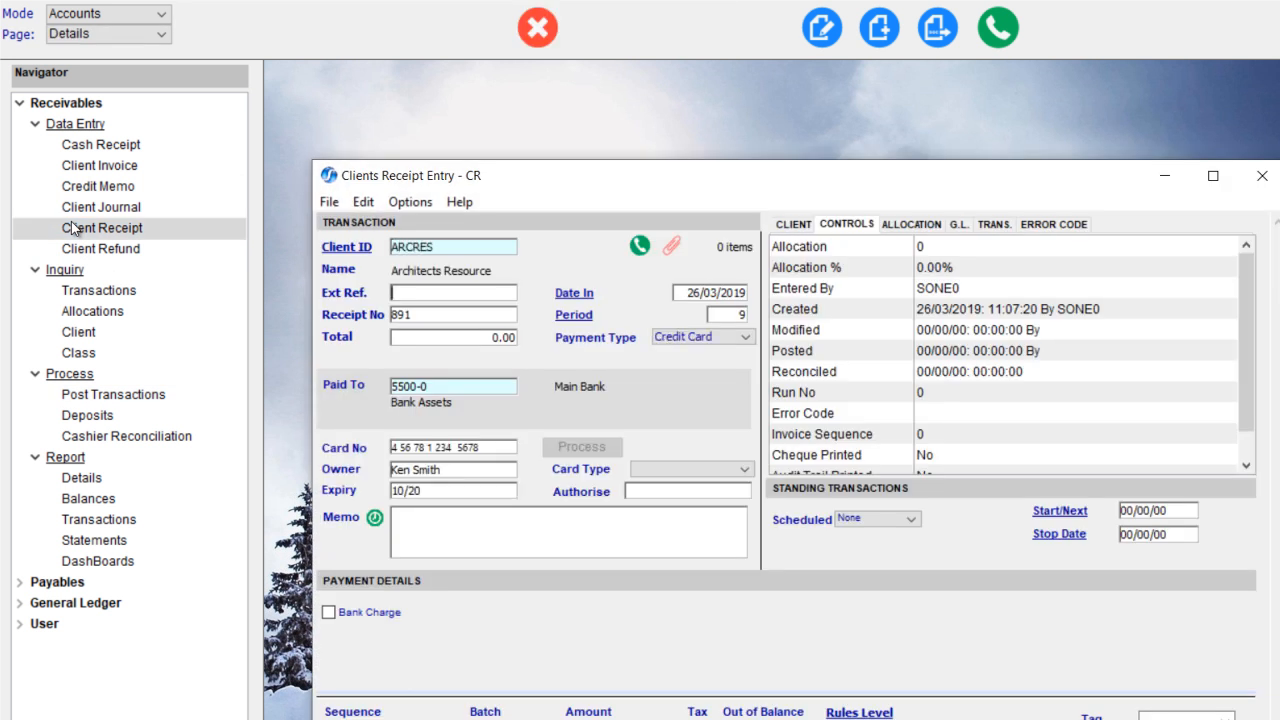
Step: Set the receipt's total to 1,100 and its payment type to E.F.T
{"action": "key", "text": "Tab"}
{"action": "key", "text": "Tab"}
{"action": "key", "text": "Tab"}
{"action": "key", "text": "Tab"}
{"action": "key", "text": "shift+Tab"}
{"action": "key", "text": "shift+Tab"}
{"action": "key", "text": "shift+Tab"}
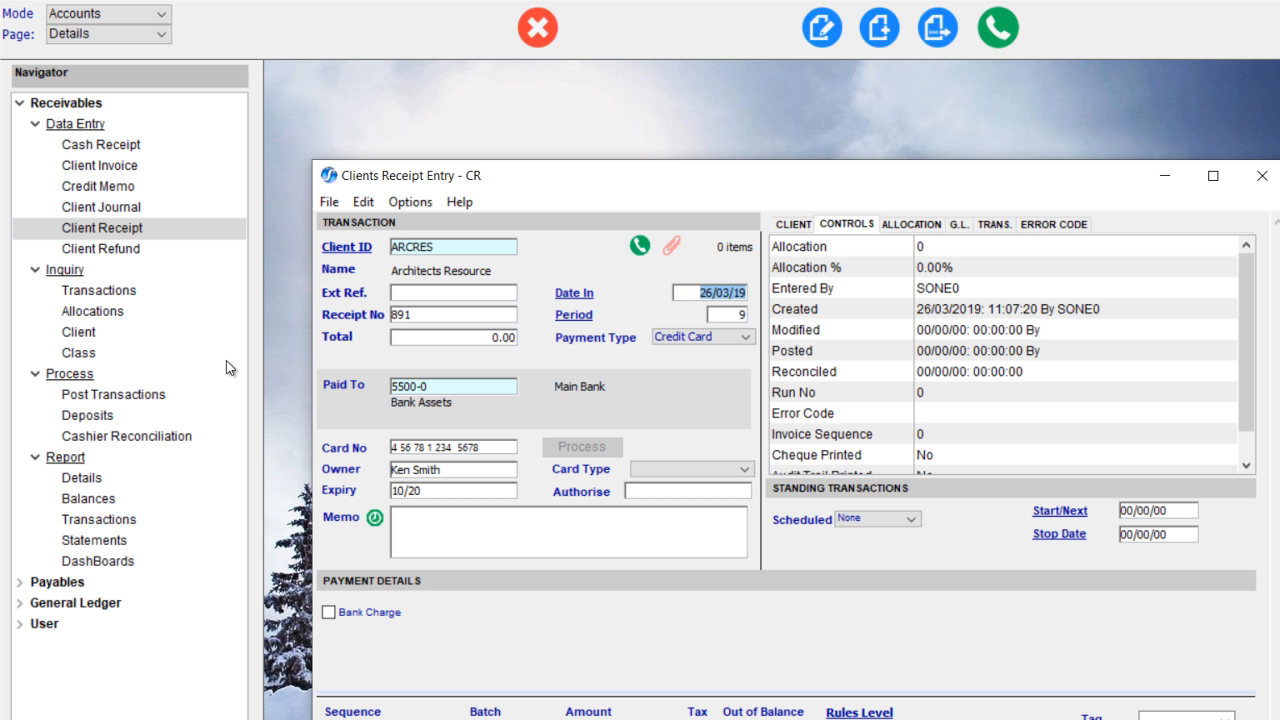
{"action": "key", "text": "Tab"}
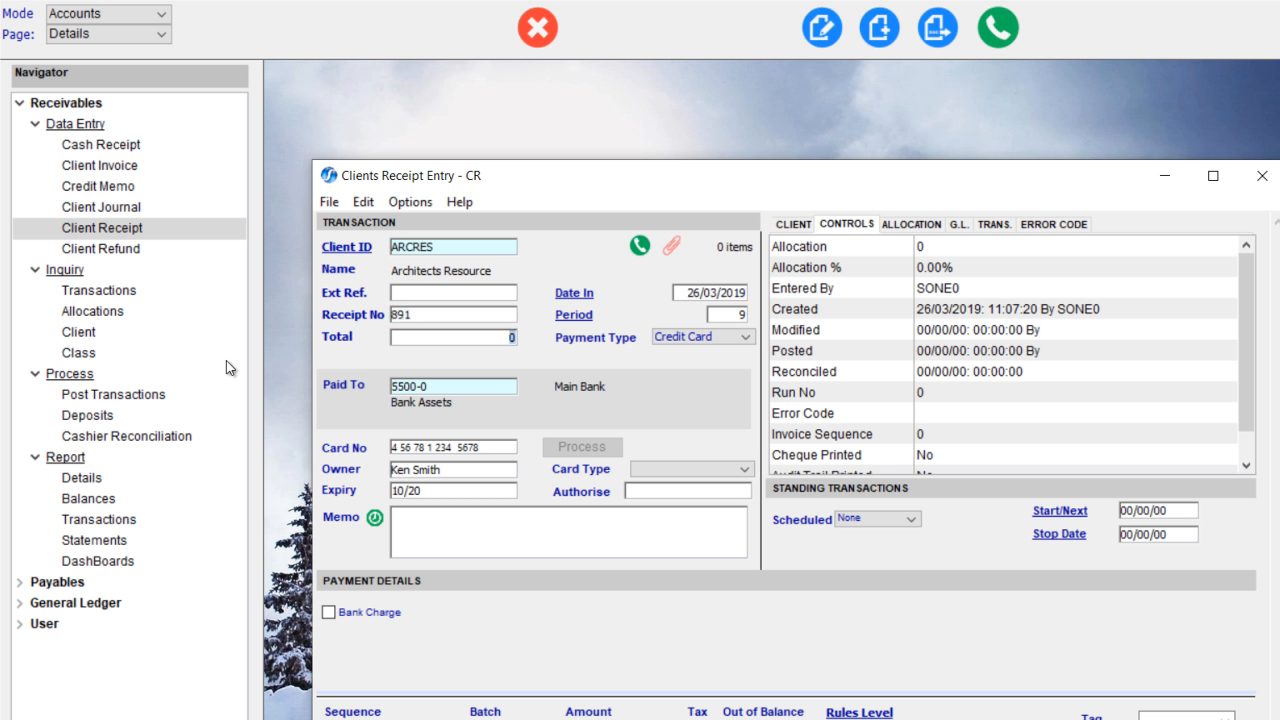
{"action": "type", "text": "1,100"}
{"action": "key", "text": "Tab"}
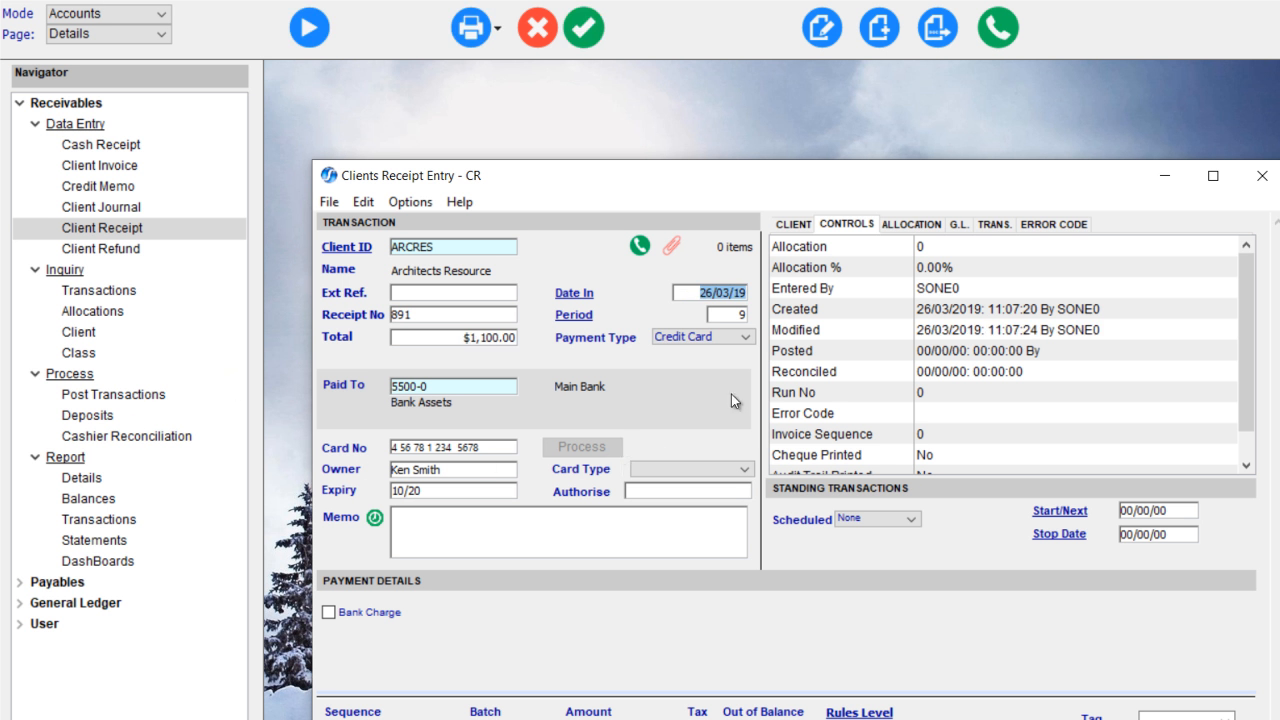
{"action": "left_click", "coordinate": [700, 340]}
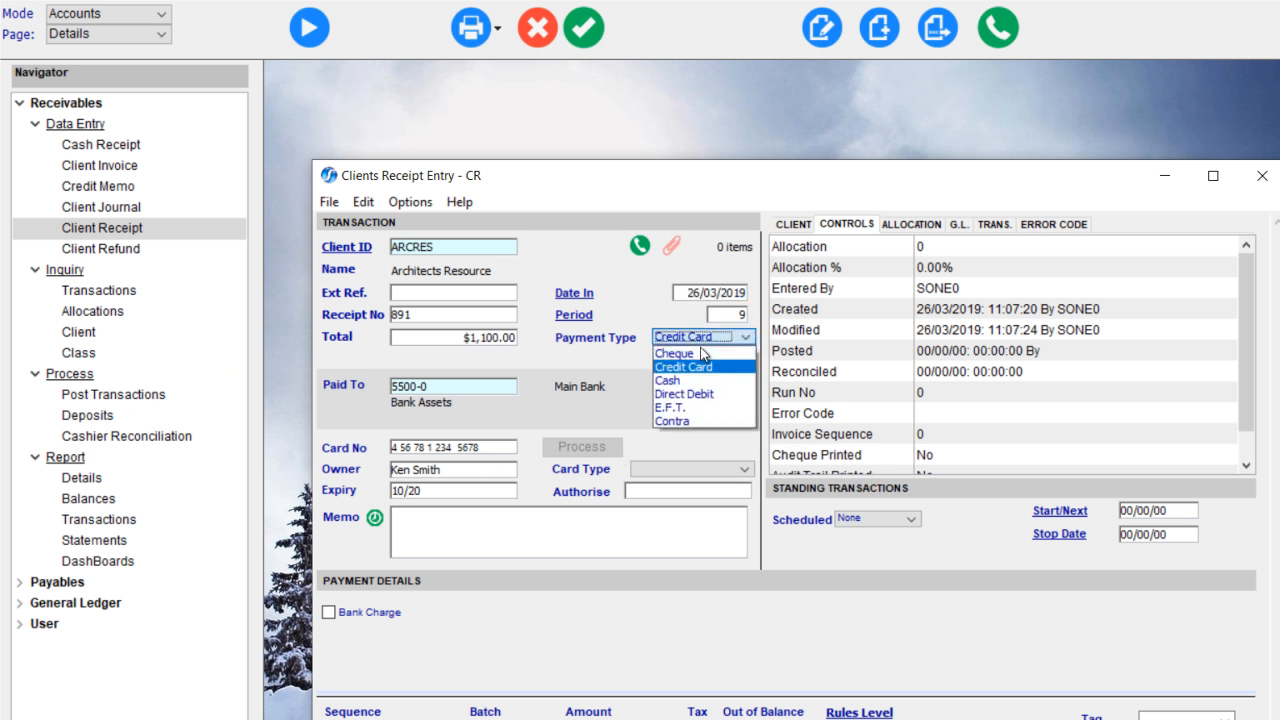
{"action": "left_click", "coordinate": [680, 408]}
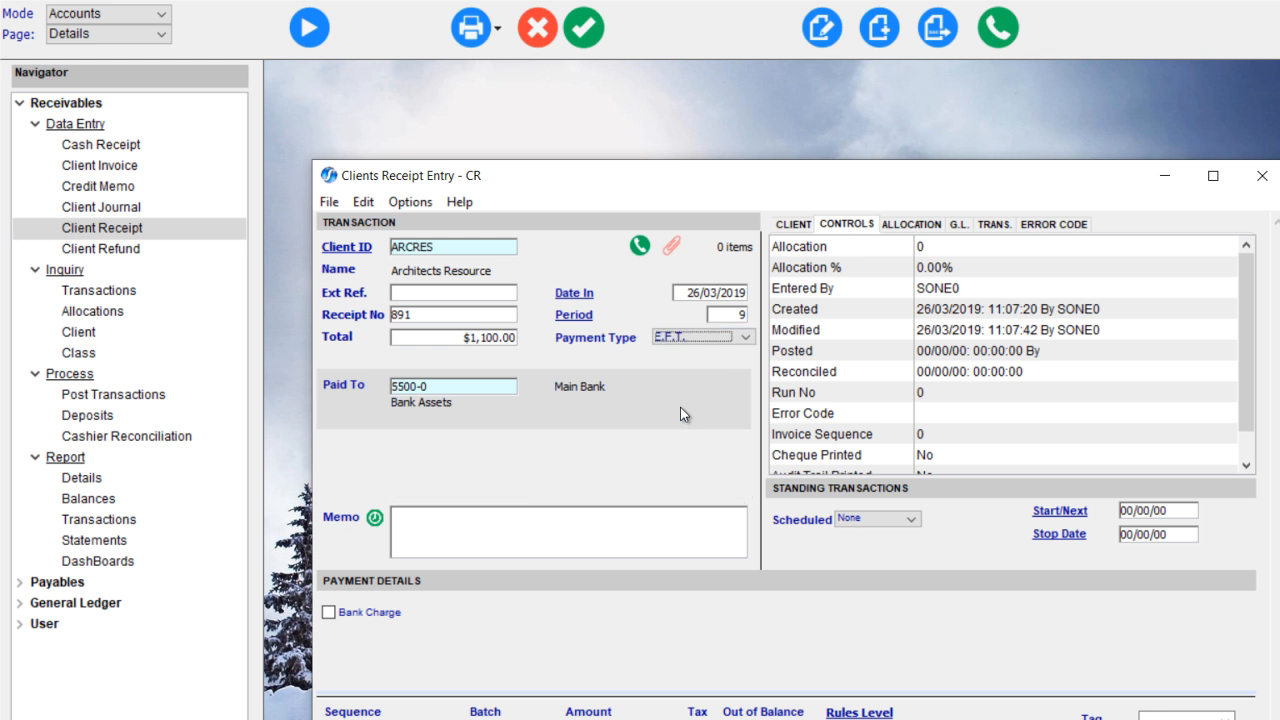
Step: Accept the receipt, allocate the full amount to open invoice 2967, and save it
{"action": "left_click", "coordinate": [584, 30]}
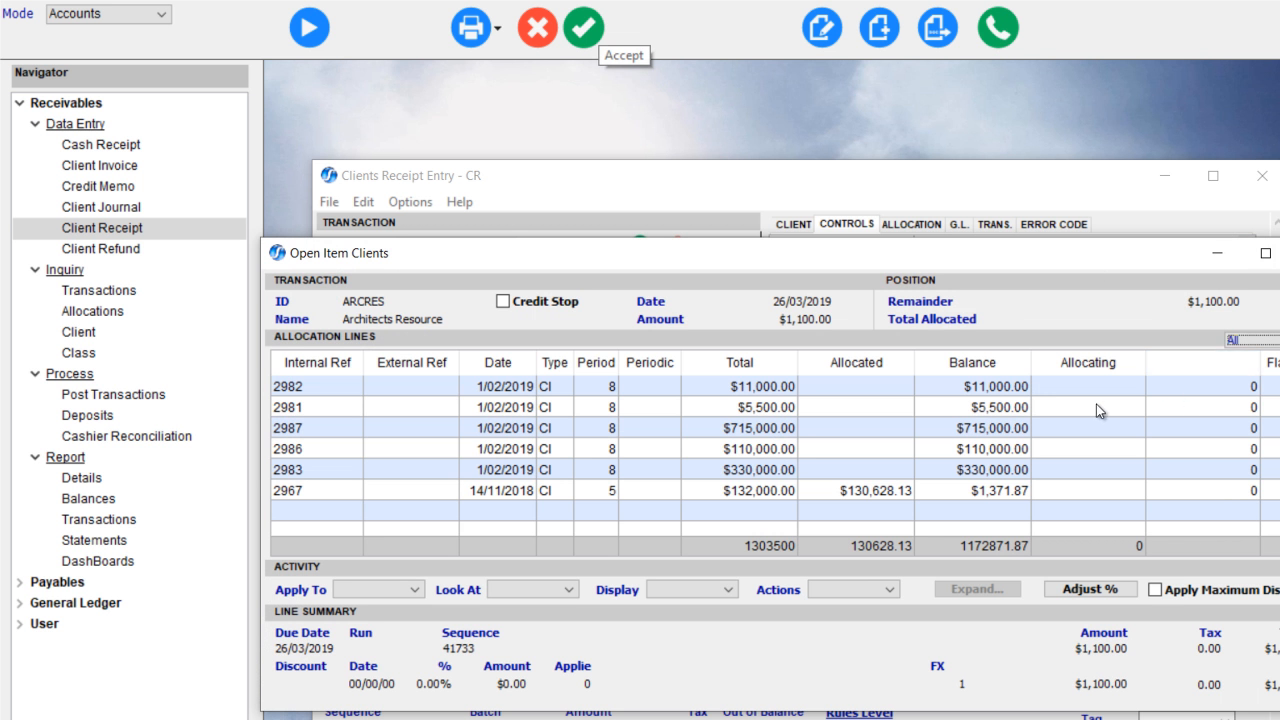
{"action": "double_click", "coordinate": [1096, 495]}
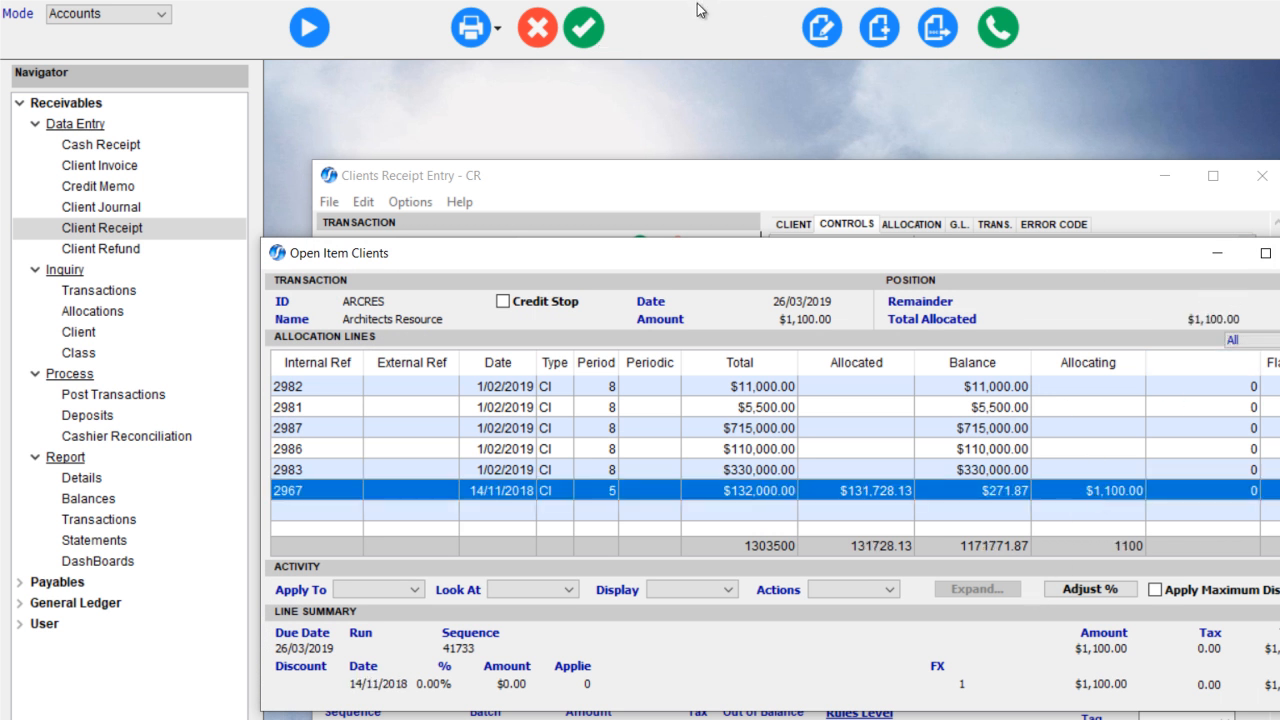
{"action": "left_click", "coordinate": [582, 36]}
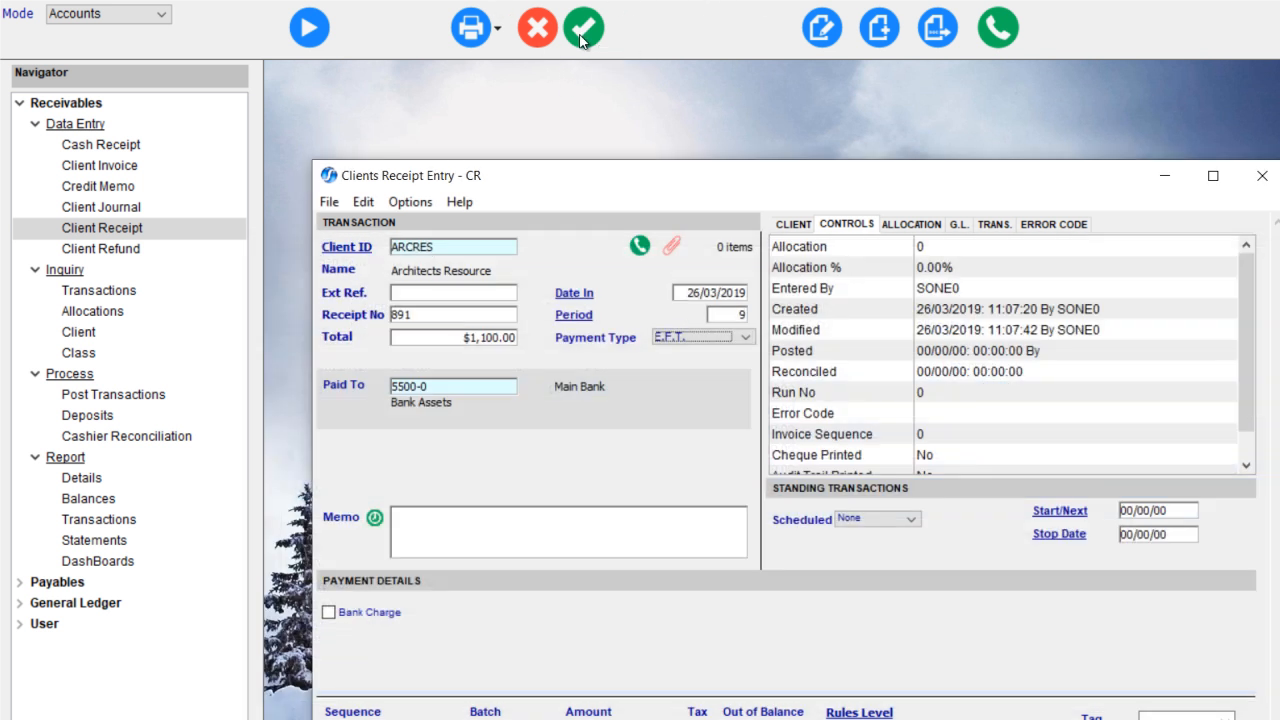
{"action": "left_click", "coordinate": [583, 39]}
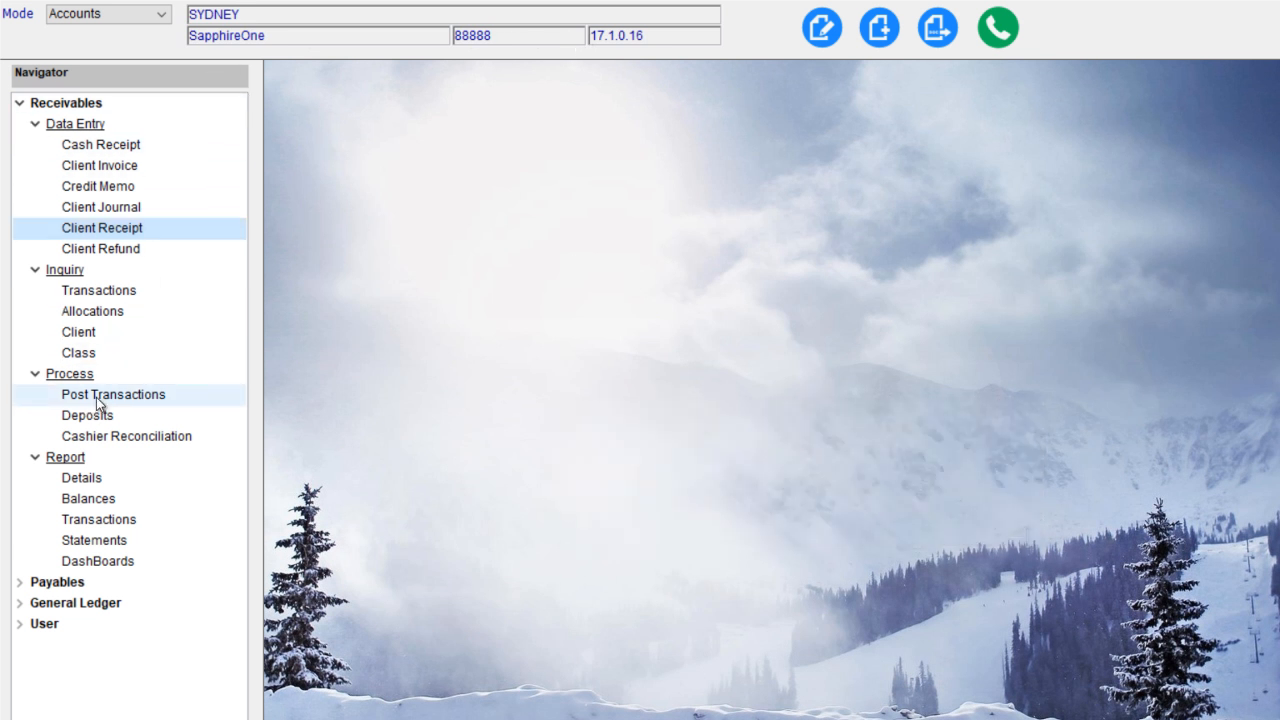
Step: Examine receipt 891 through the client transactions inquiry, including its status and posting details, and close the inquiry
{"action": "left_click", "coordinate": [105, 291]}
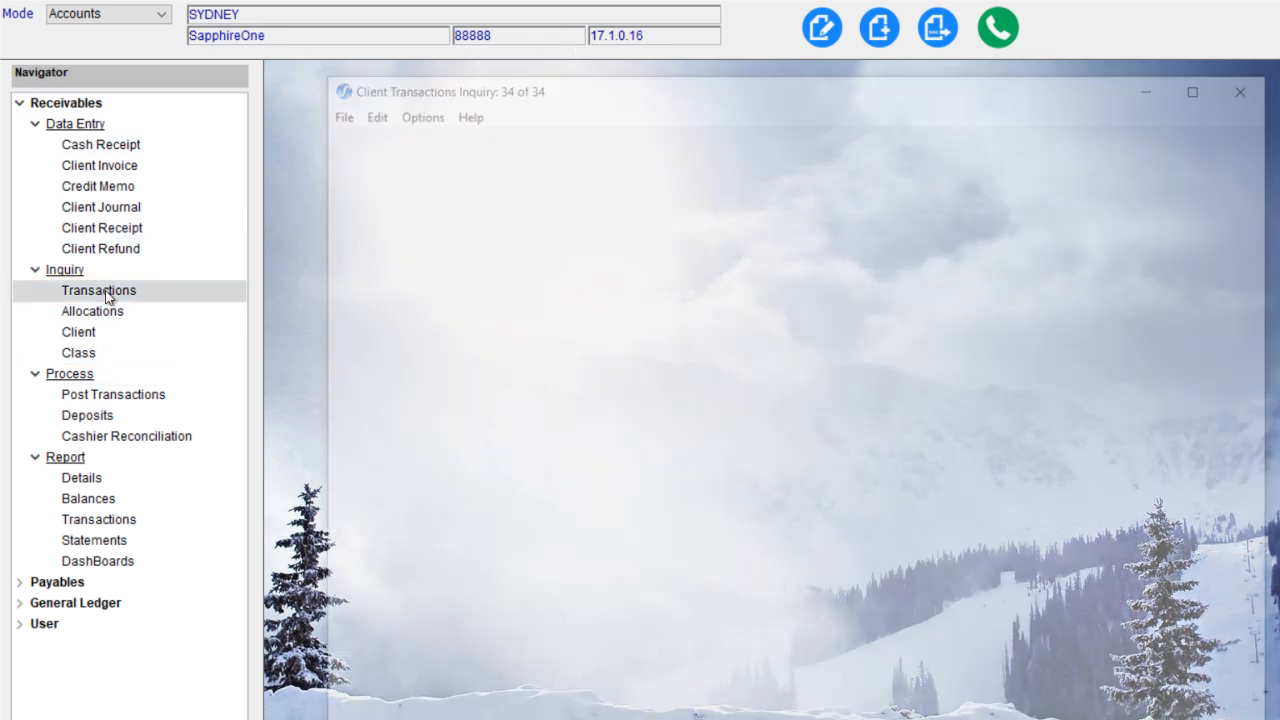
{"action": "left_click", "coordinate": [1049, 183]}
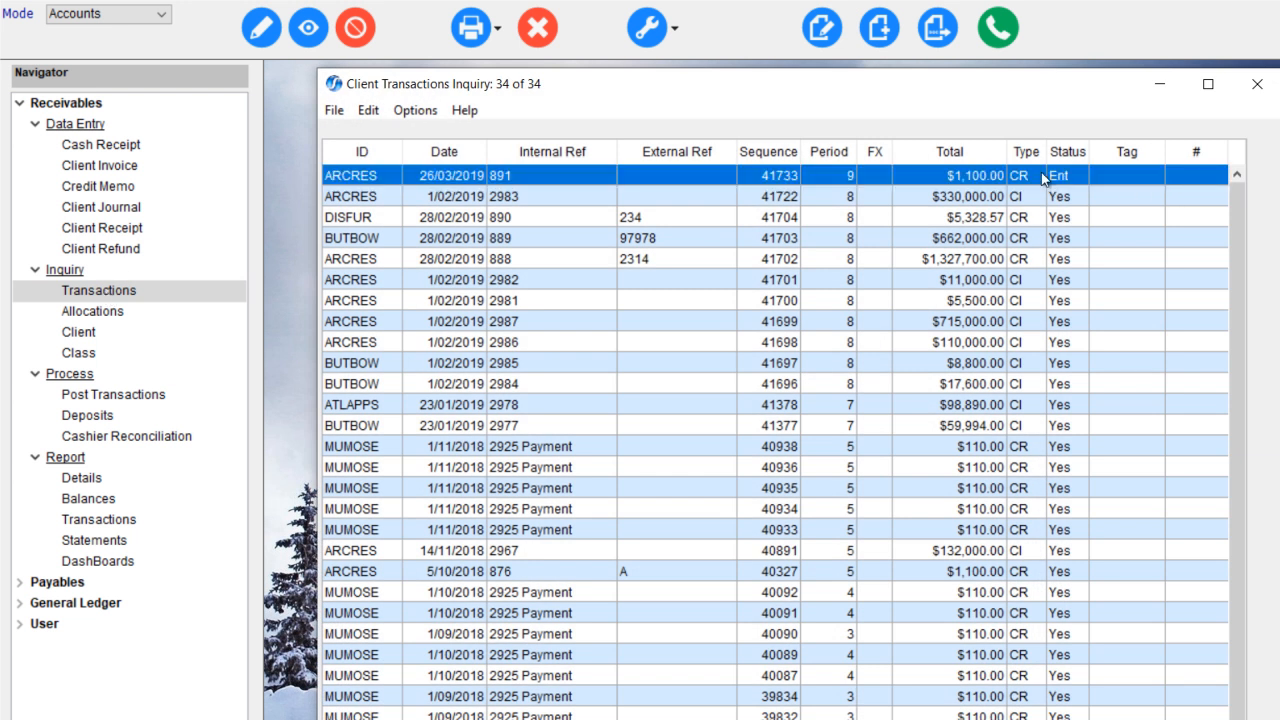
{"action": "double_click", "coordinate": [1041, 175]}
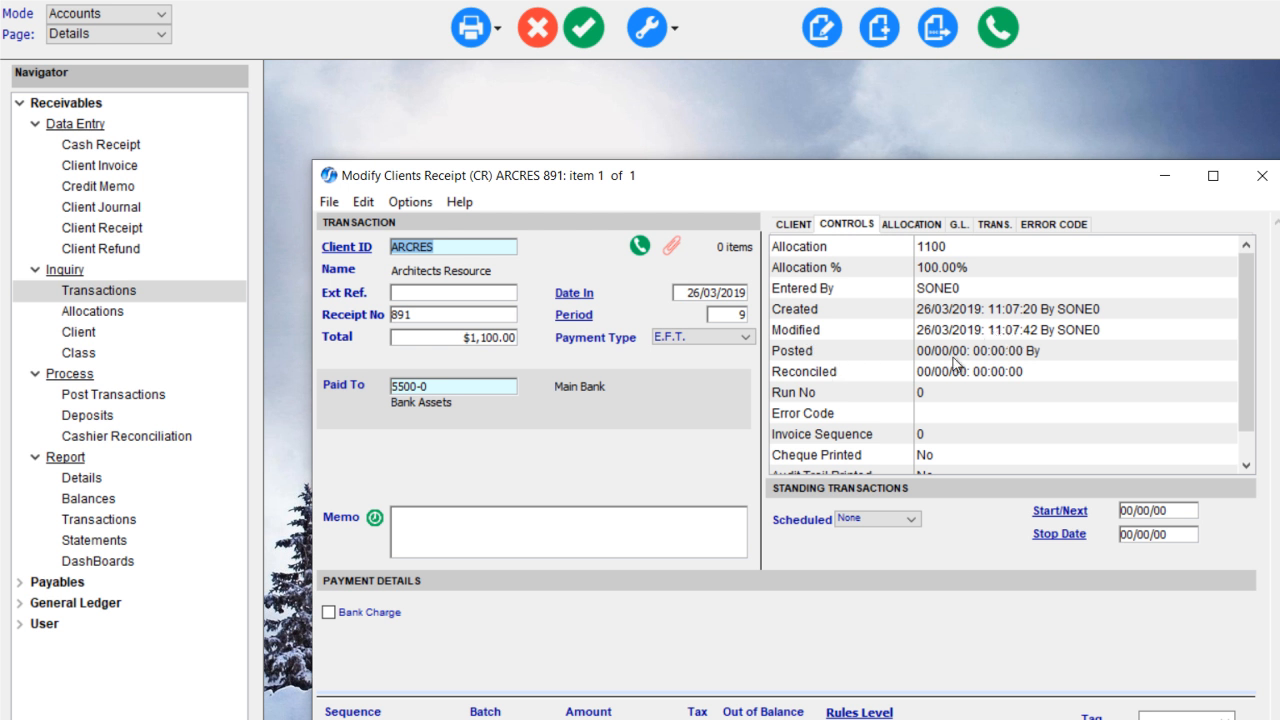
{"action": "left_click", "coordinate": [597, 31]}
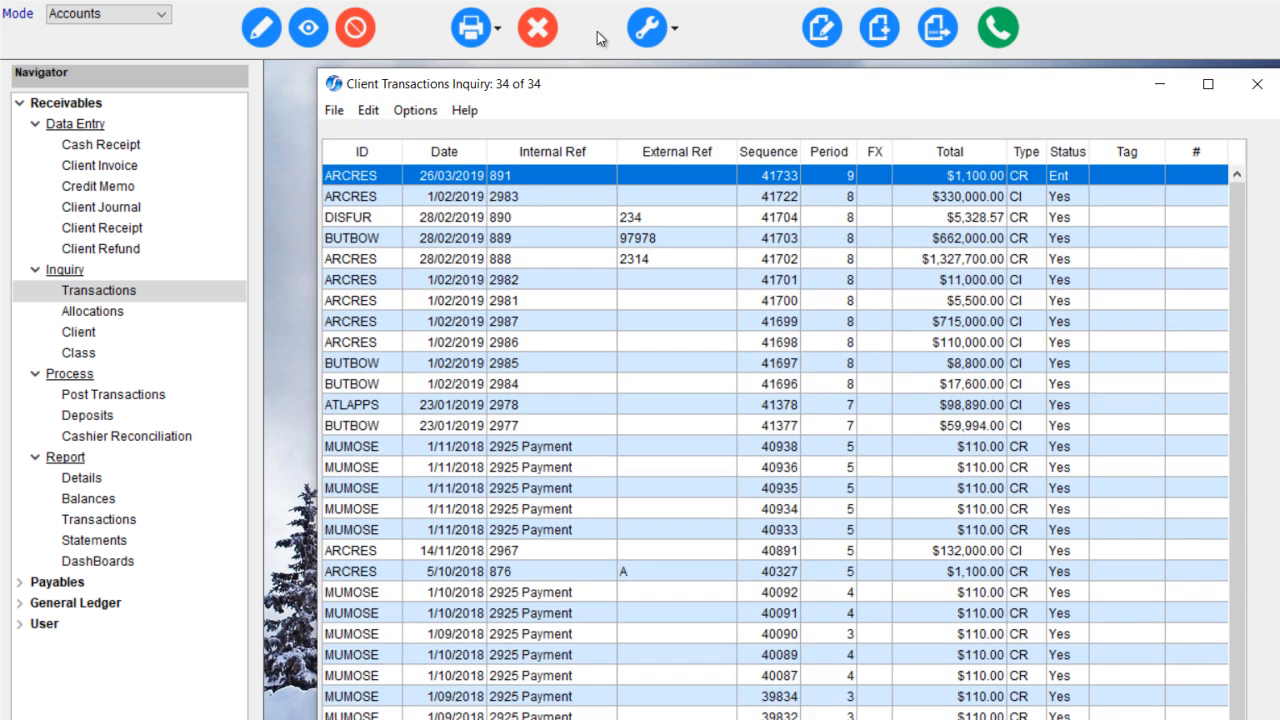
{"action": "left_click", "coordinate": [540, 30]}
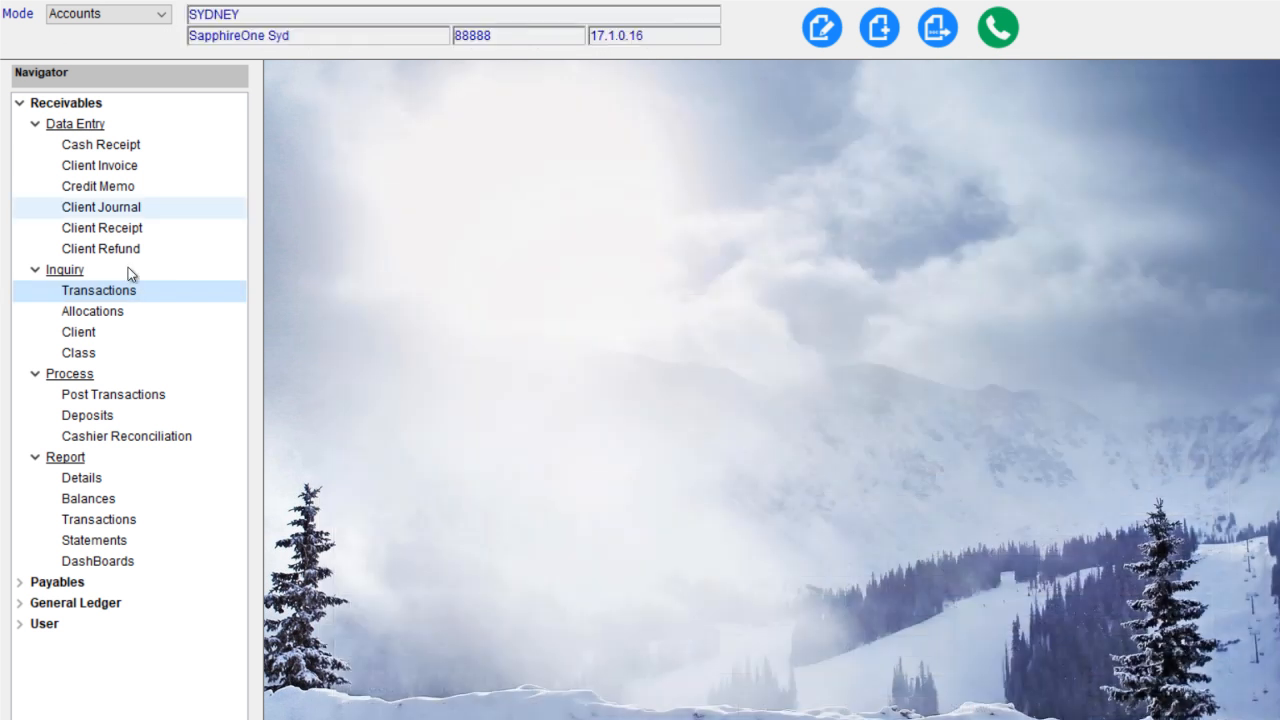
Step: Review the client transactions awaiting posting and select the ARCRES receipt
{"action": "left_click", "coordinate": [96, 398]}
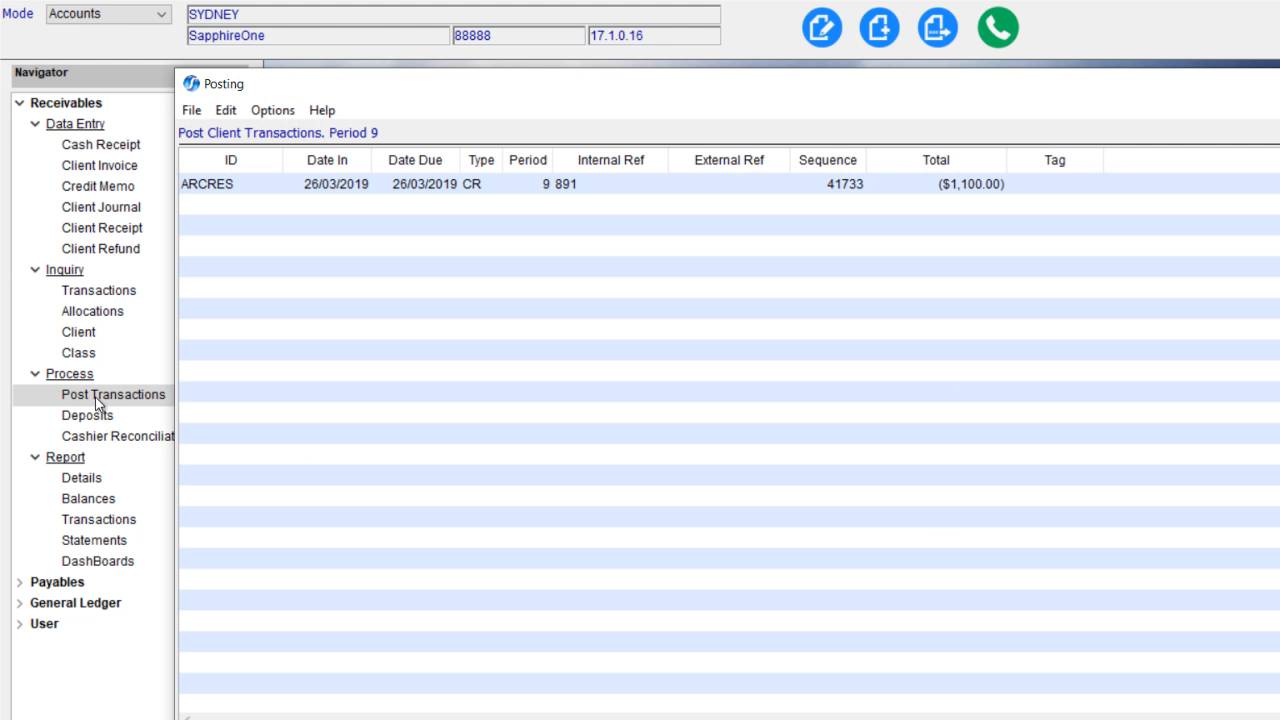
{"action": "left_click", "coordinate": [538, 191]}
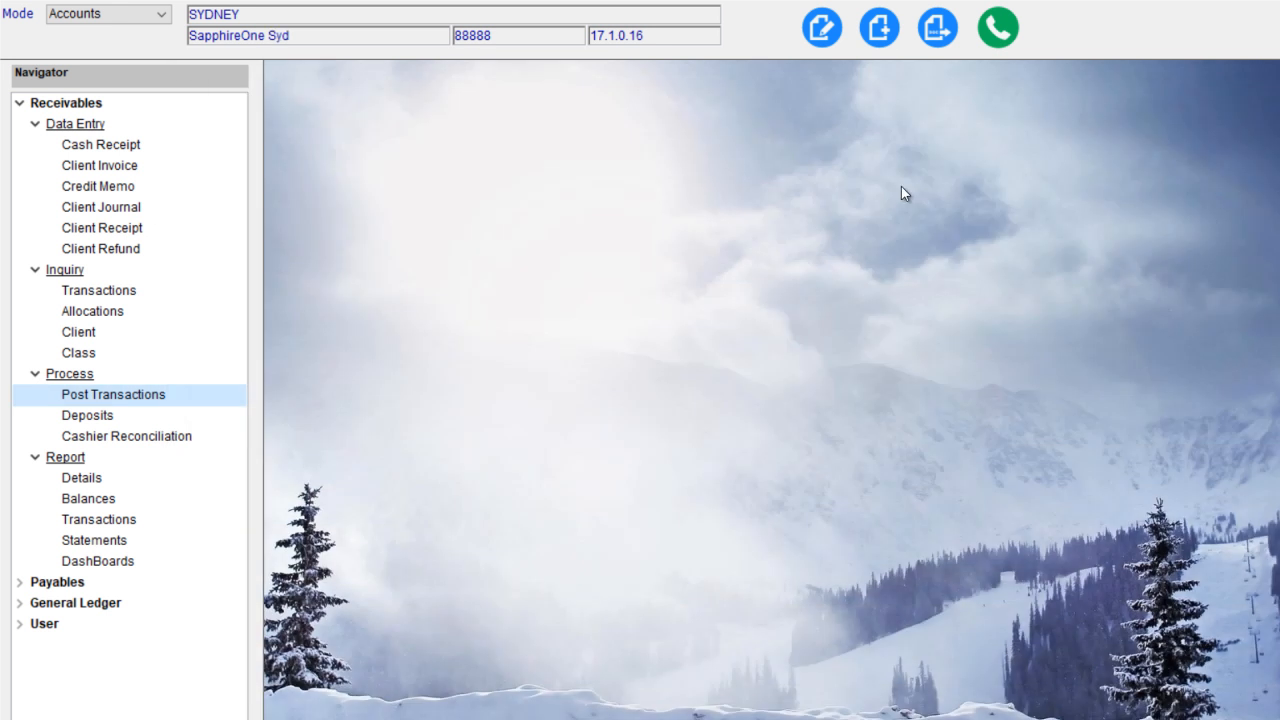
Step: Isolate receipt 891 in the client transactions inquiry, try its Post Transactions command, decline the confirmation, and close the inquiry
{"action": "left_click", "coordinate": [102, 288]}
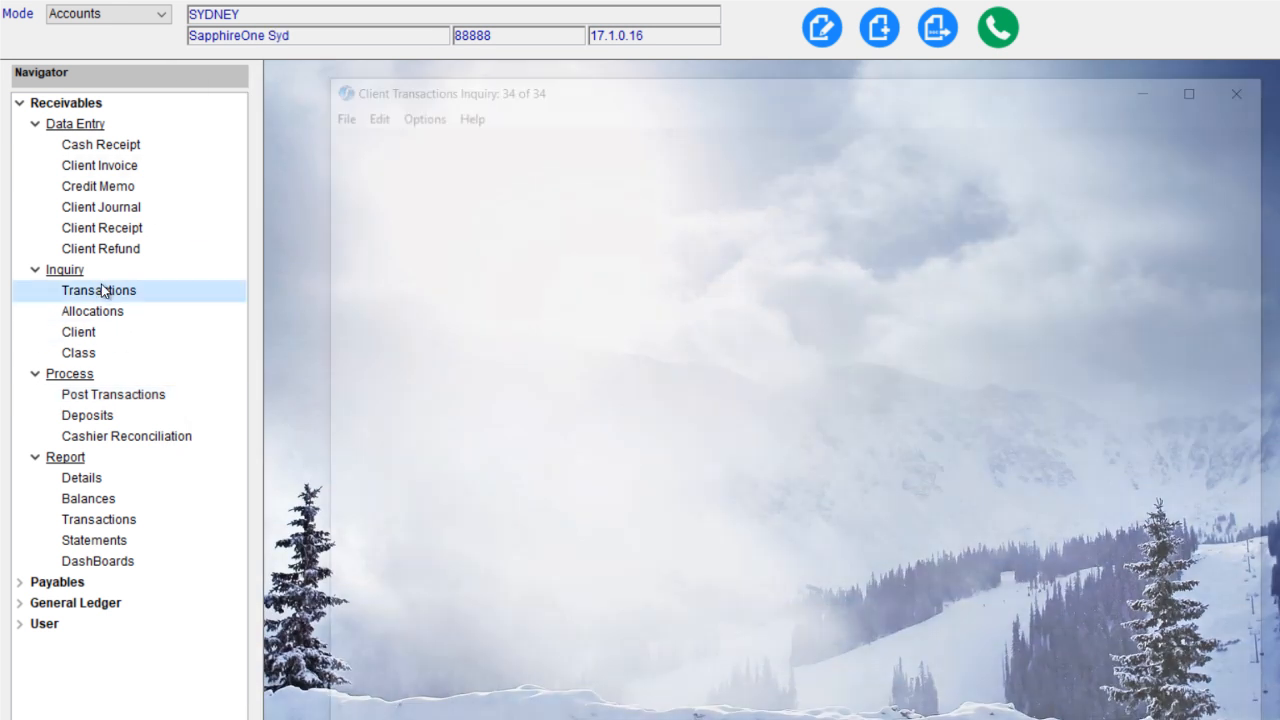
{"action": "left_click", "coordinate": [461, 185]}
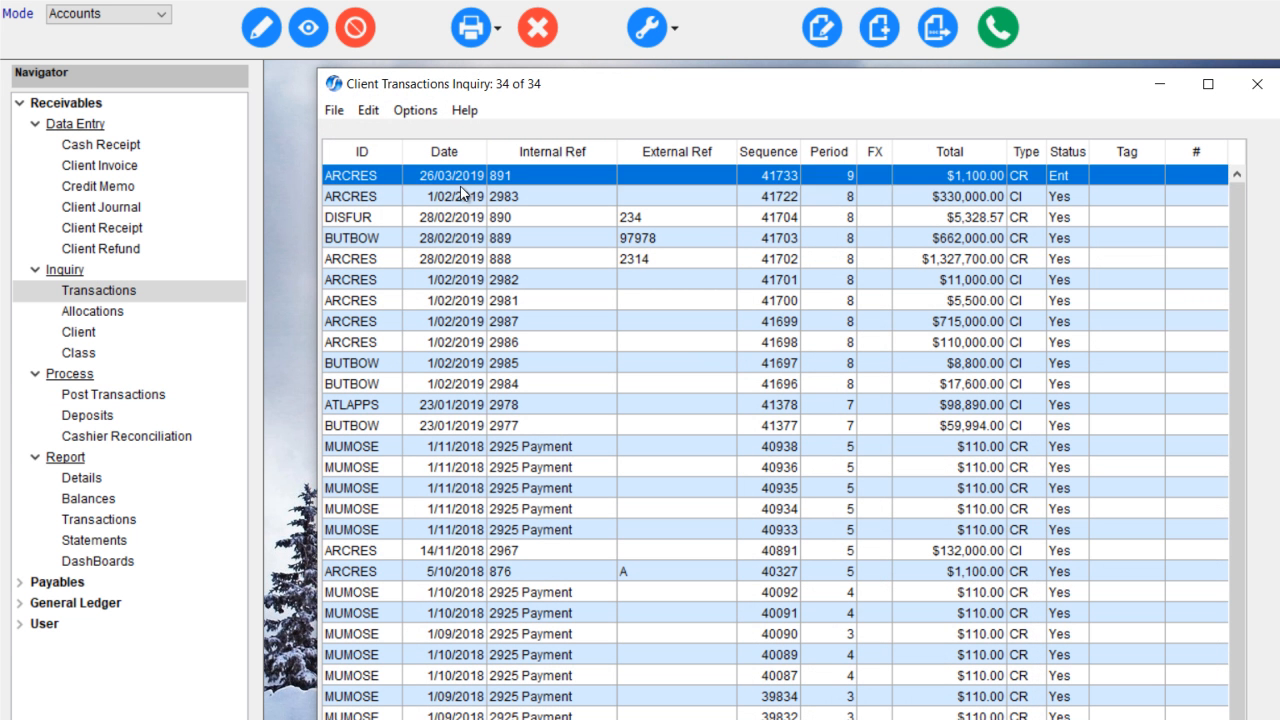
{"action": "key", "text": "ctrl+k"}
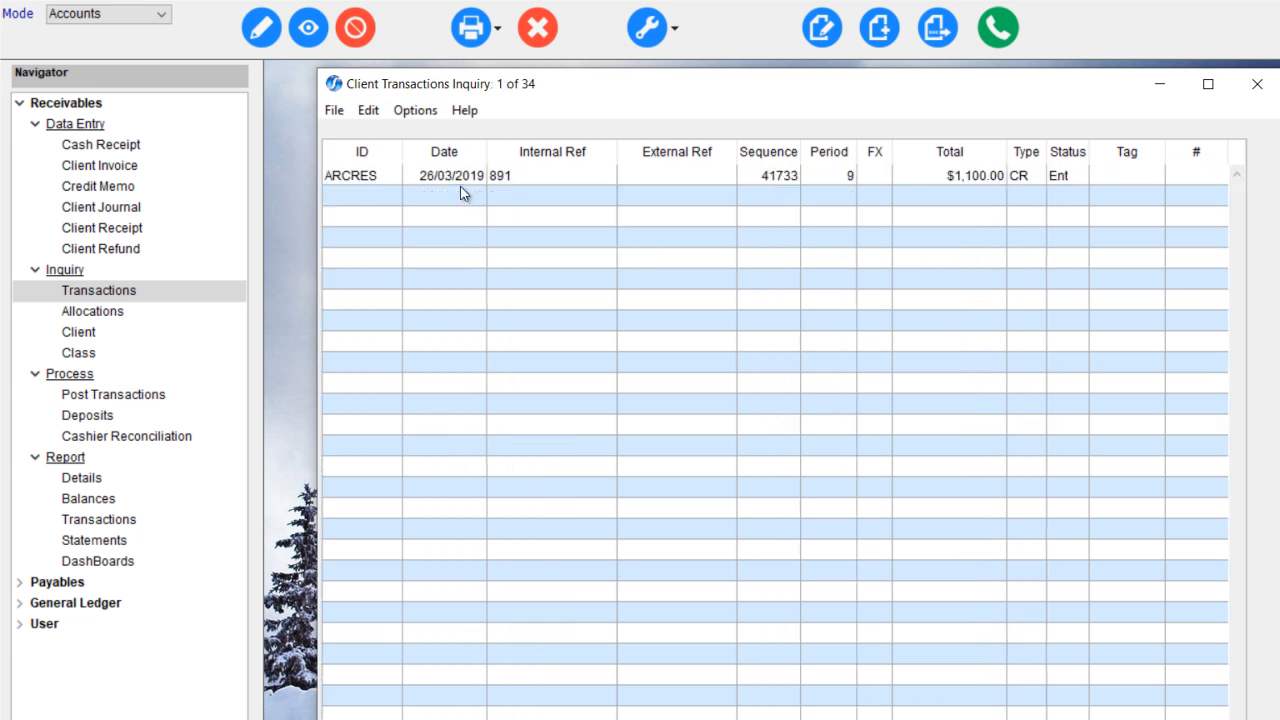
{"action": "left_click", "coordinate": [527, 183]}
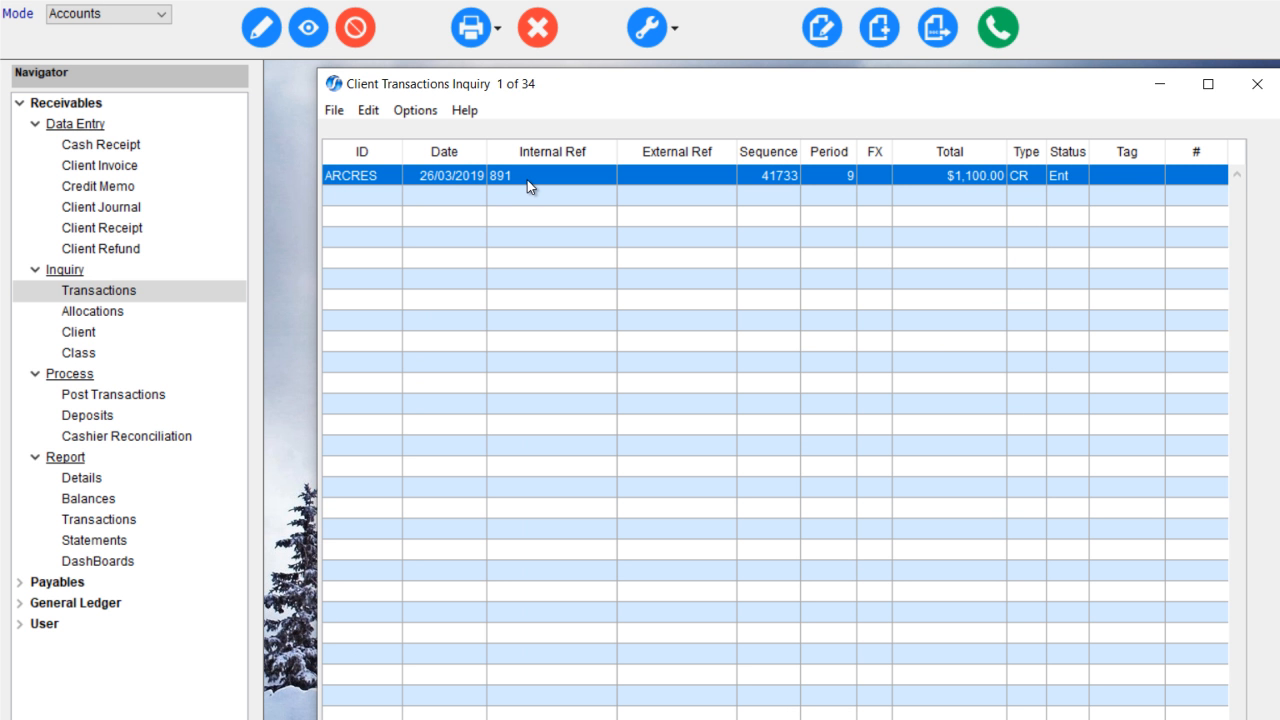
{"action": "left_click", "coordinate": [676, 36]}
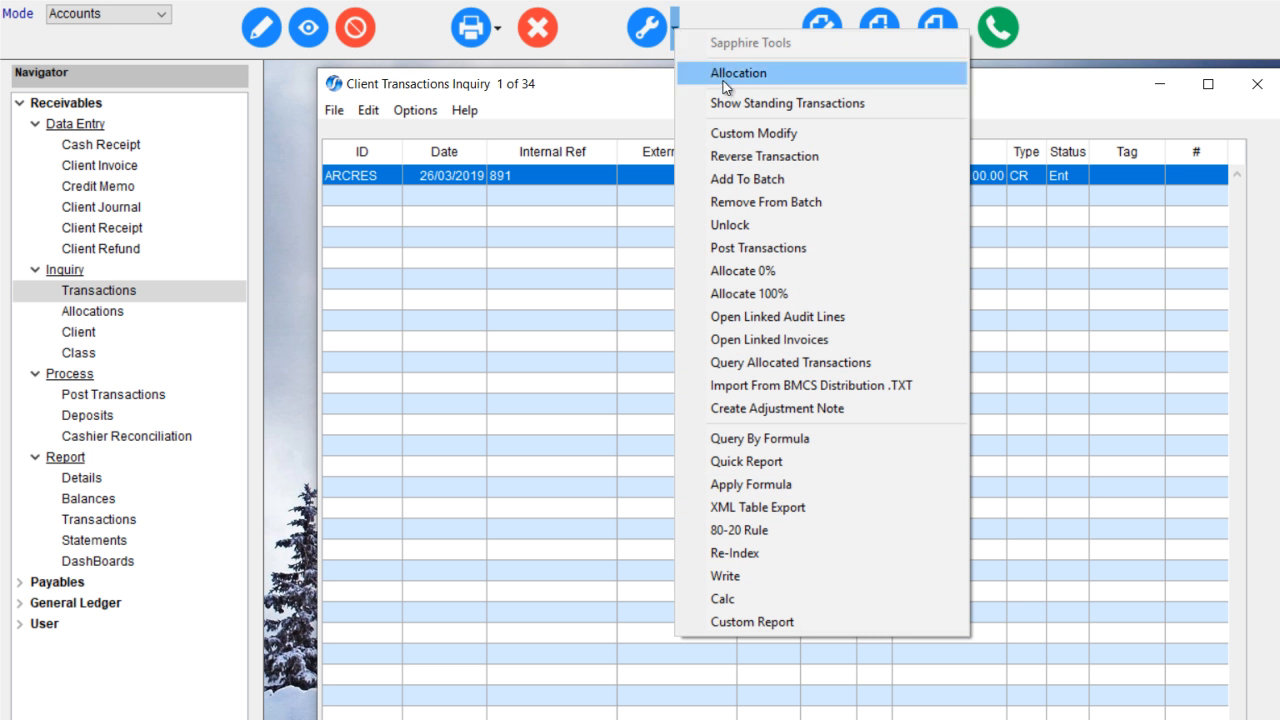
{"action": "left_click", "coordinate": [778, 248]}
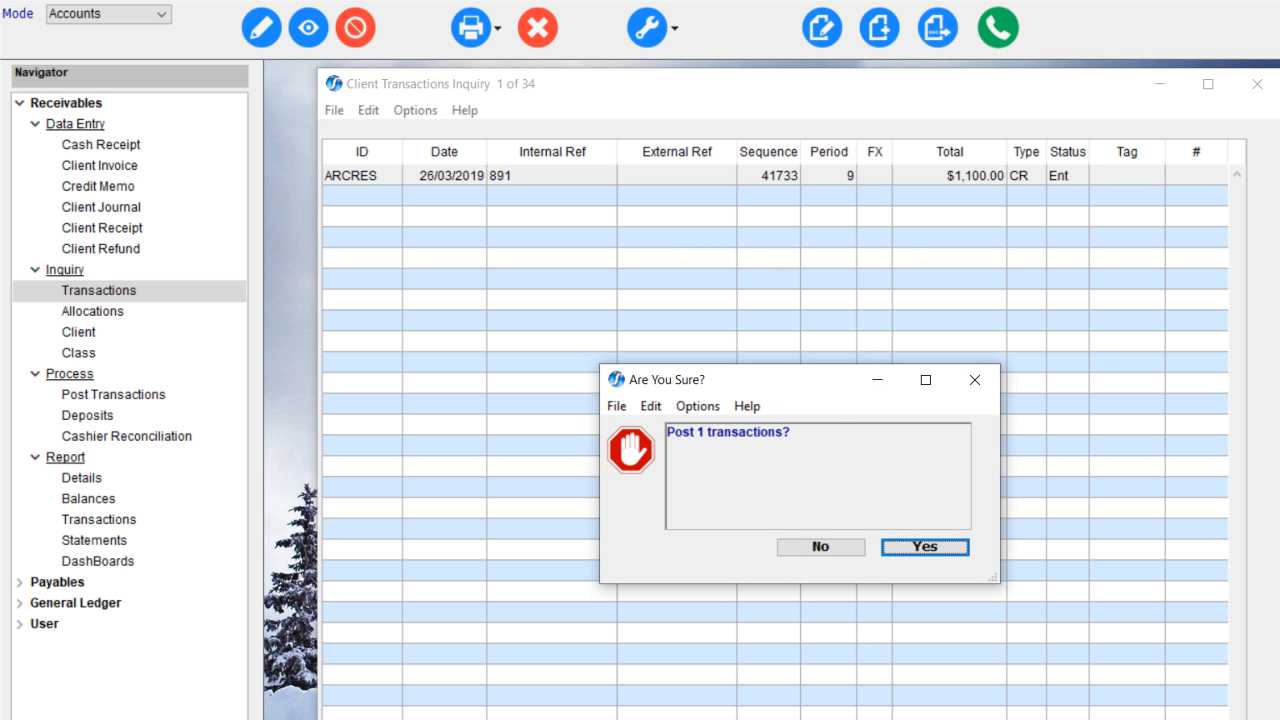
{"action": "left_click", "coordinate": [832, 548]}
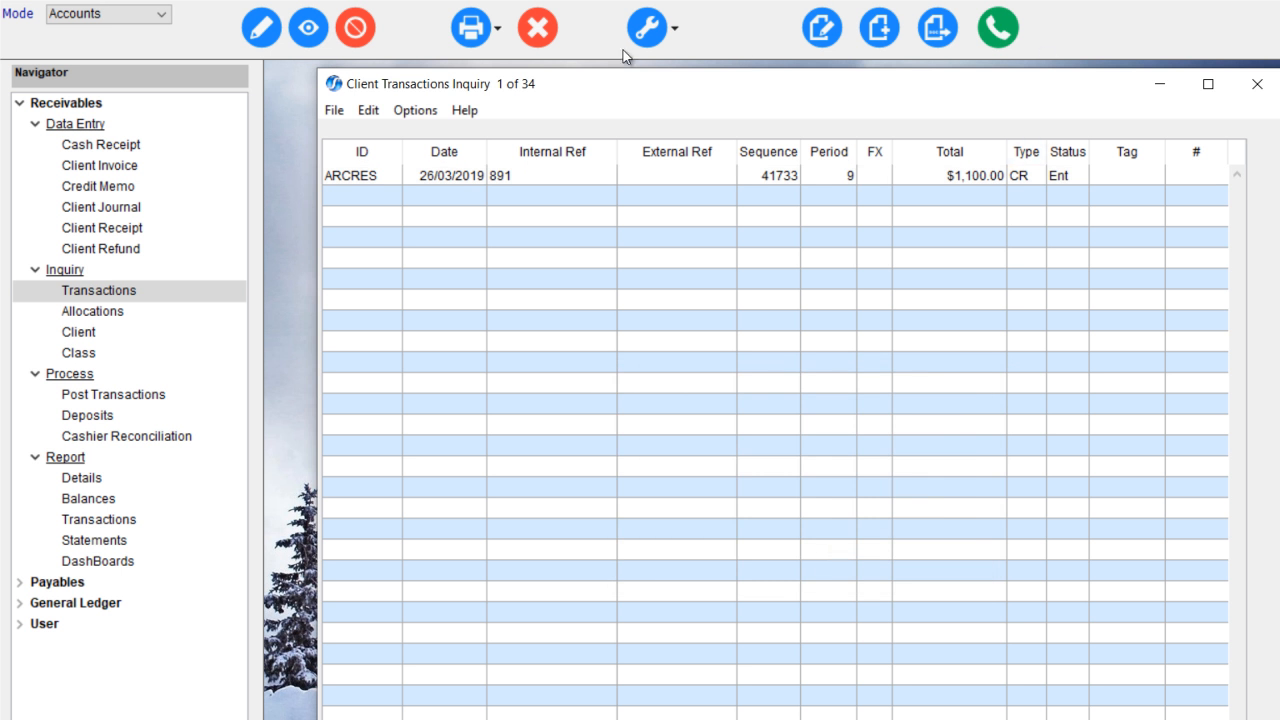
{"action": "left_click", "coordinate": [536, 30]}
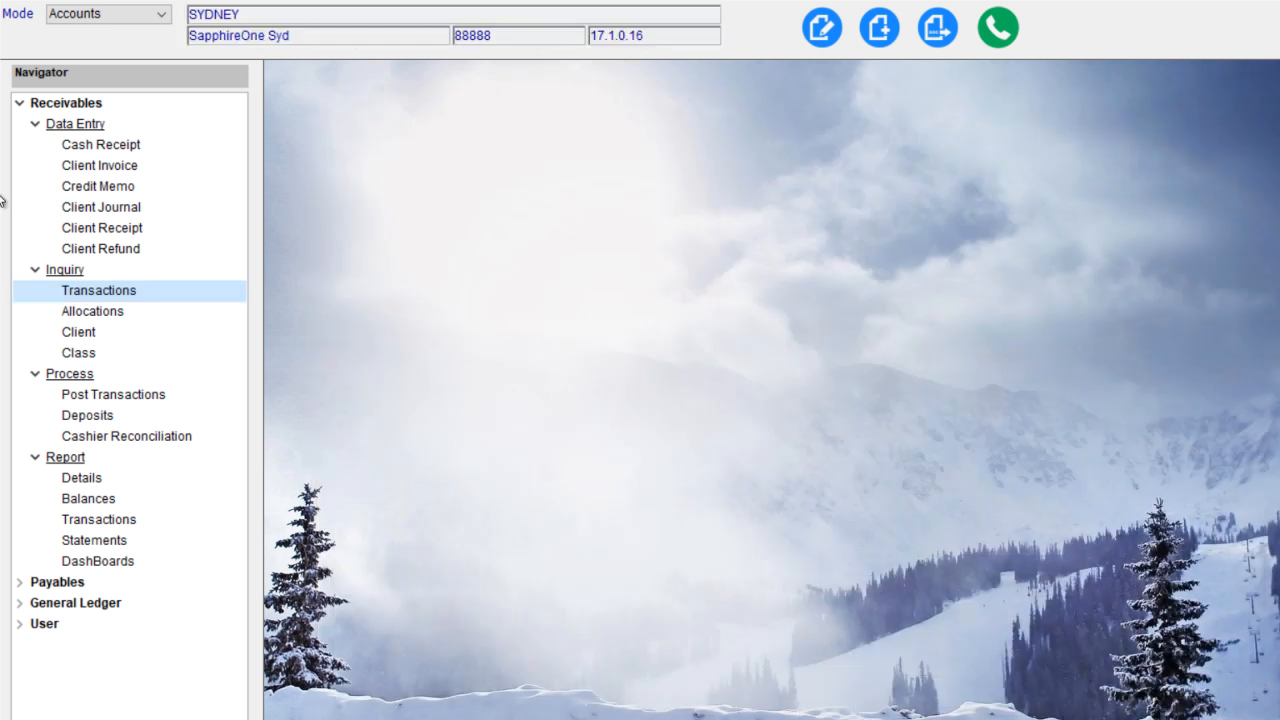
Step: Post receipt 891 through the Receivables posting process, leaving the audit trail, process-later and background options off
{"action": "left_click", "coordinate": [120, 396]}
{"action": "left_click", "coordinate": [414, 190]}
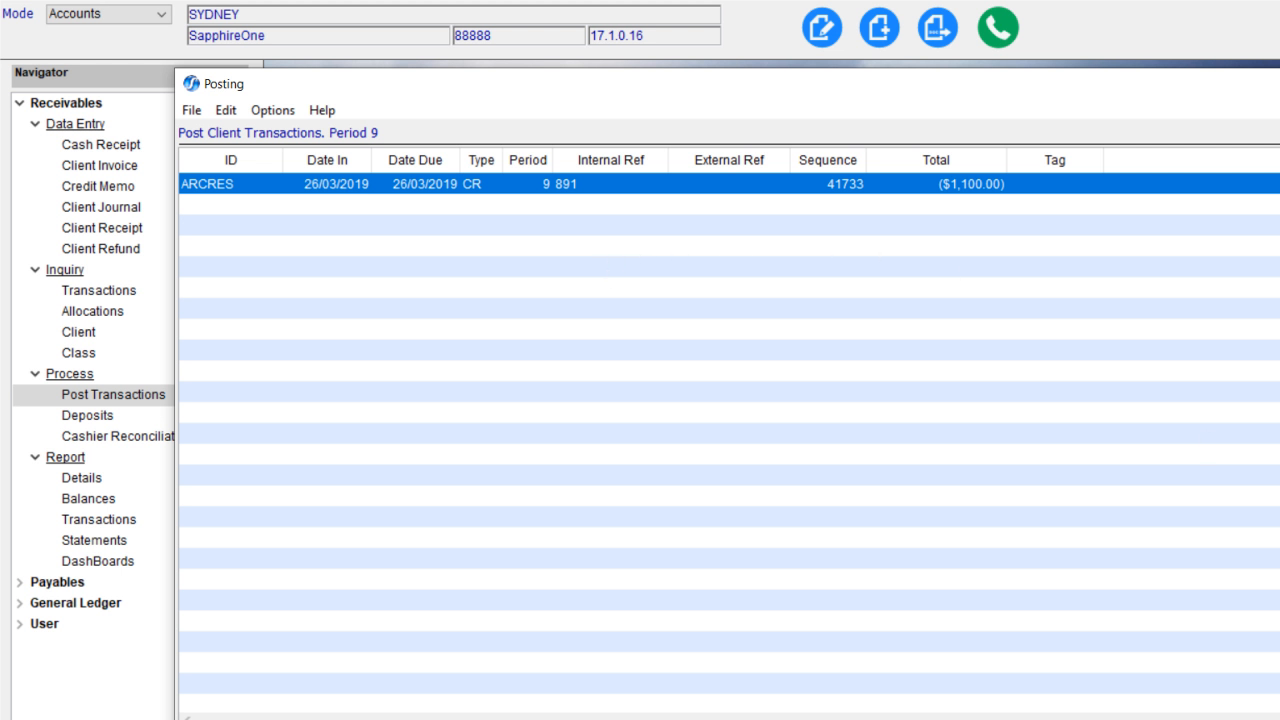
{"action": "key", "text": "Return"}
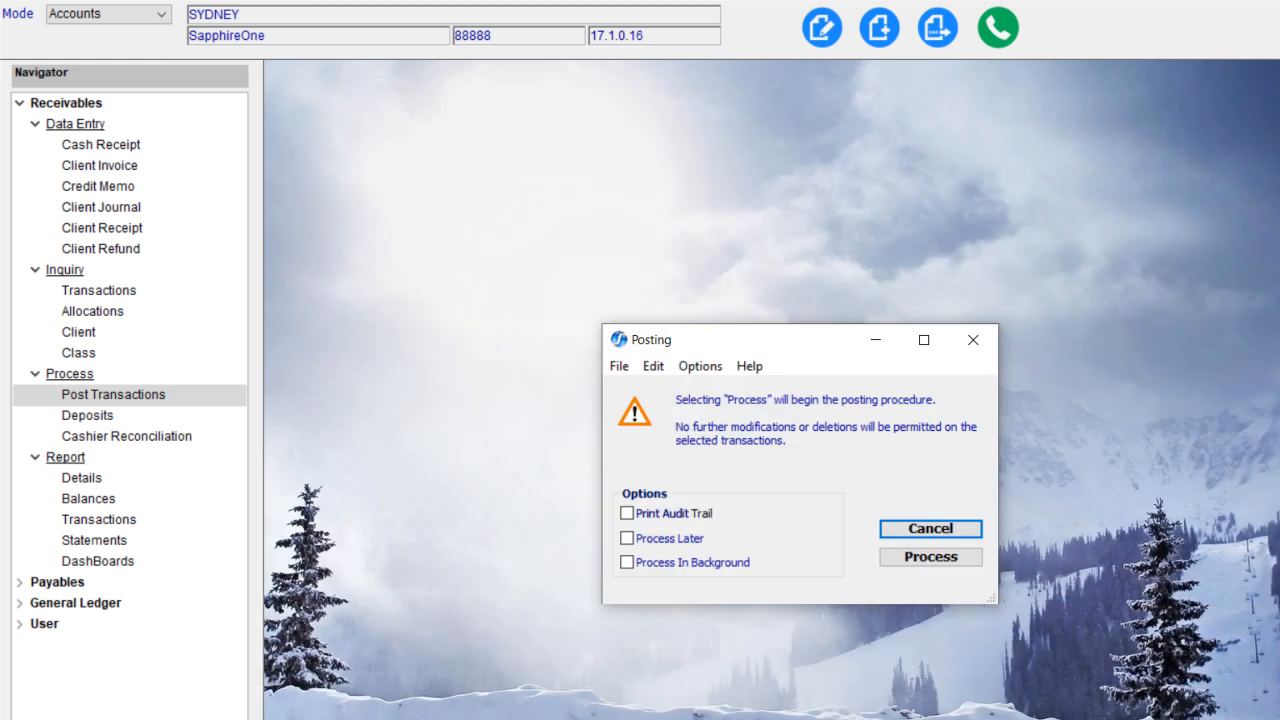
{"action": "left_click", "coordinate": [952, 559]}
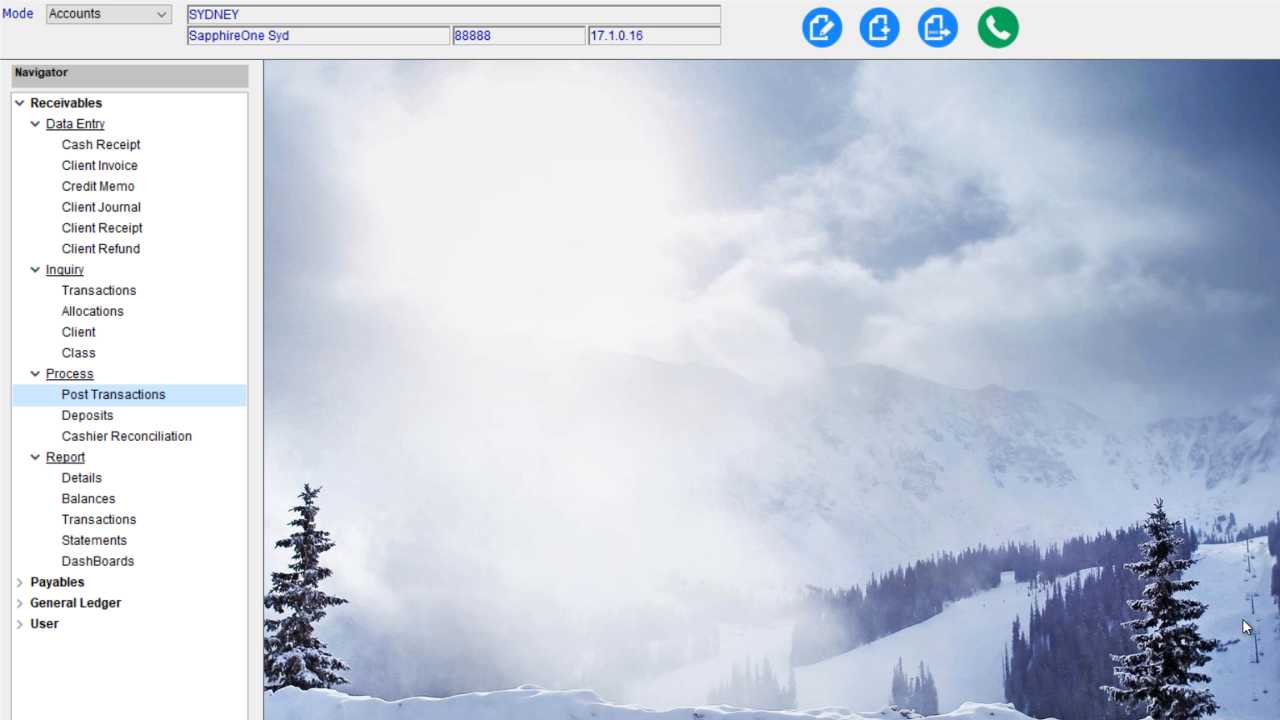
Step: Check the posting status of receipt 891 in the client transactions inquiry and close it
{"action": "left_click", "coordinate": [97, 291]}
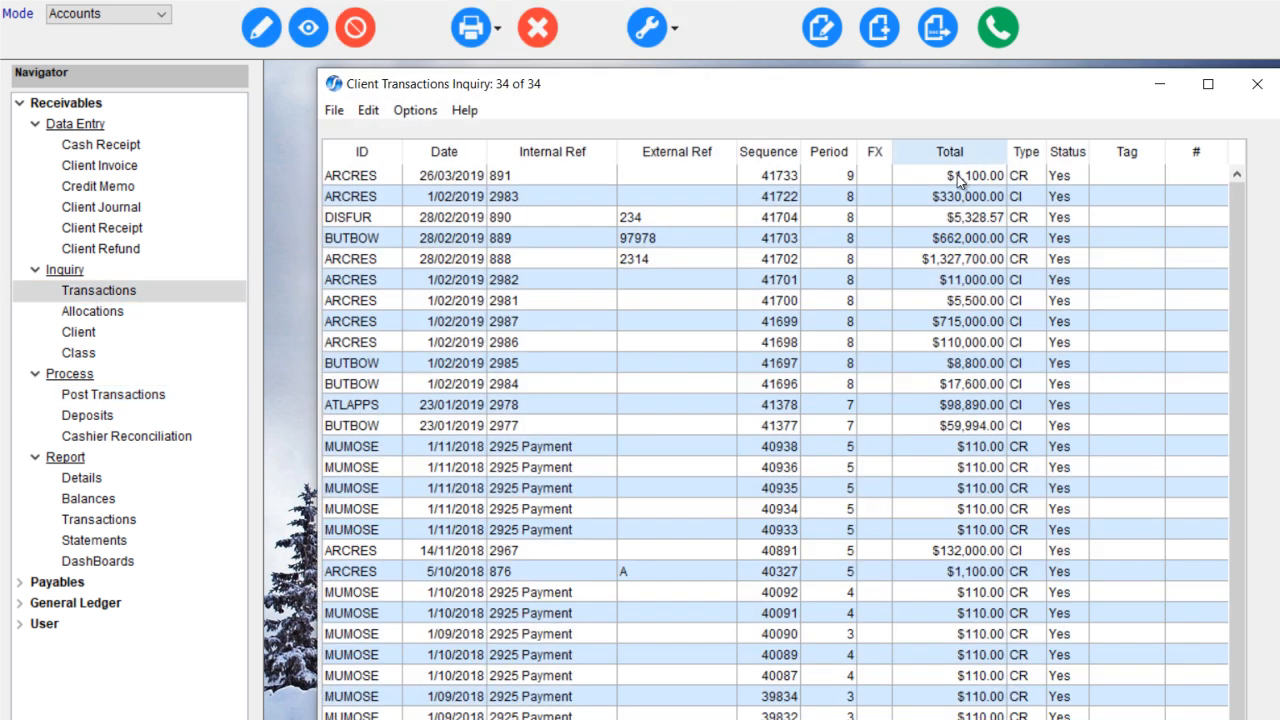
{"action": "left_click", "coordinate": [955, 178]}
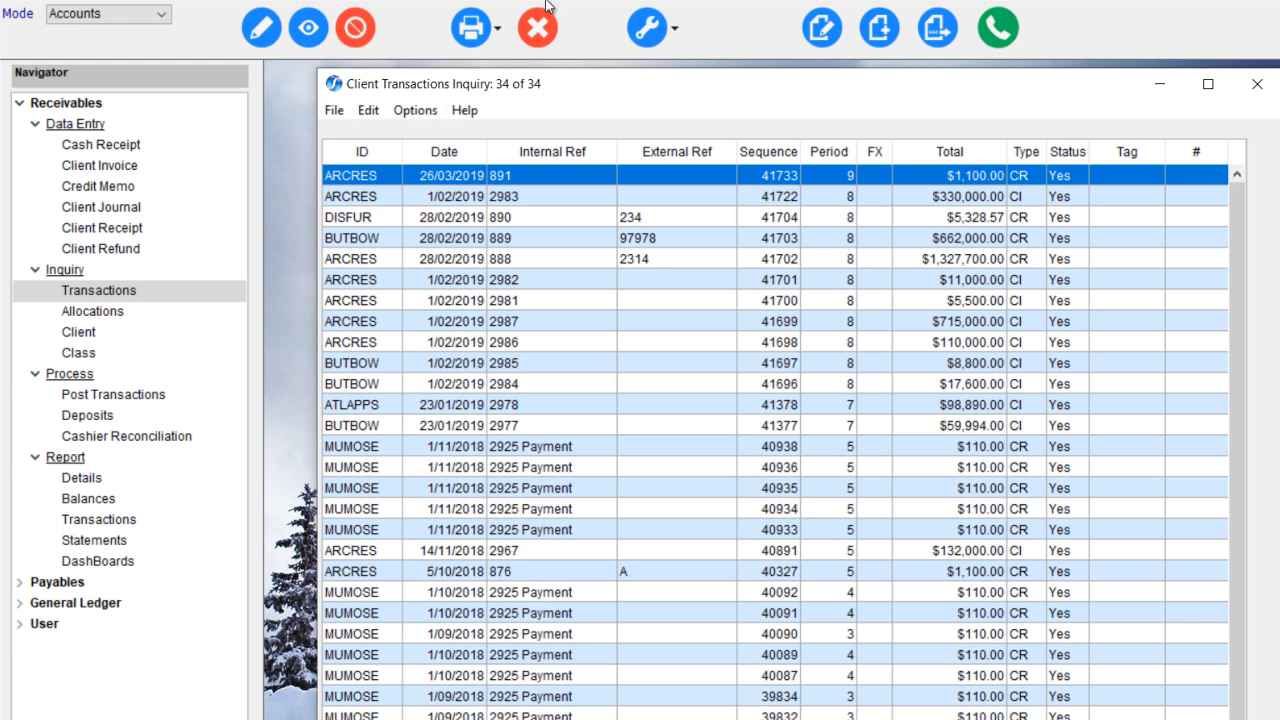
{"action": "left_click", "coordinate": [537, 30]}
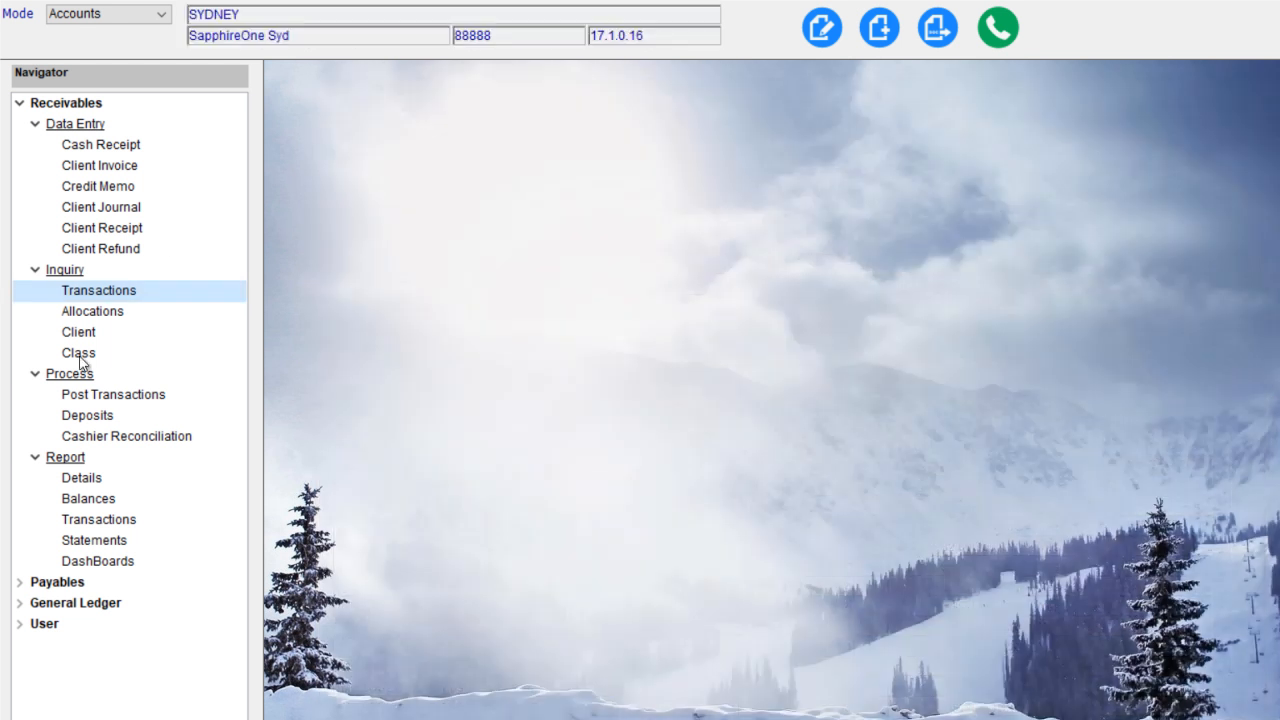
Step: Open receipt 891 from the client transactions inquiry, check its posting details, and close the receipt and inquiry
{"action": "left_click", "coordinate": [106, 290]}
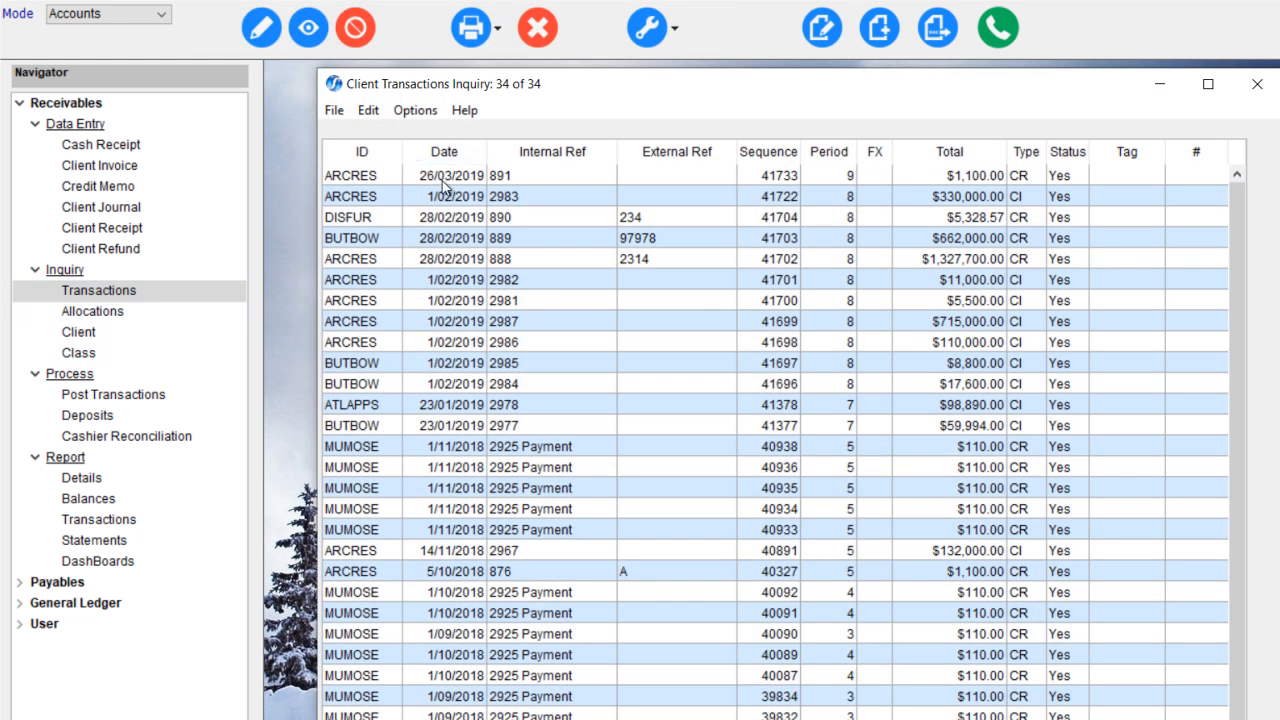
{"action": "double_click", "coordinate": [442, 180]}
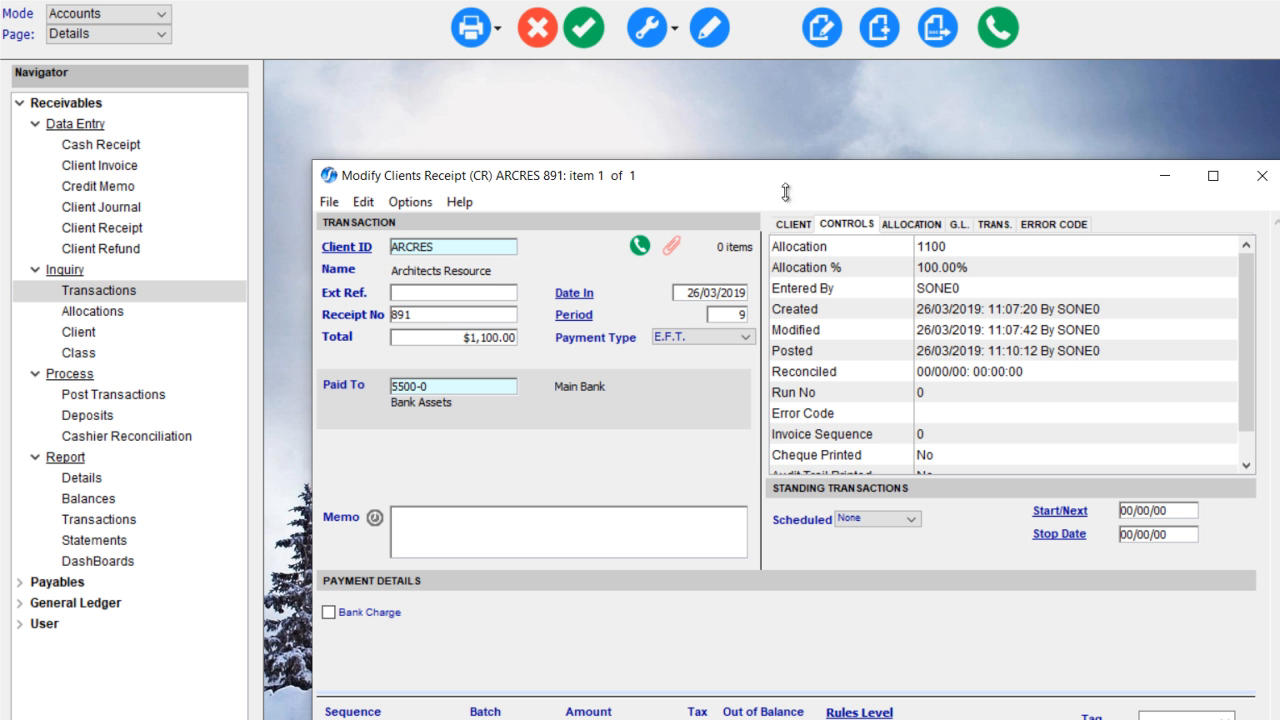
{"action": "left_click", "coordinate": [585, 28]}
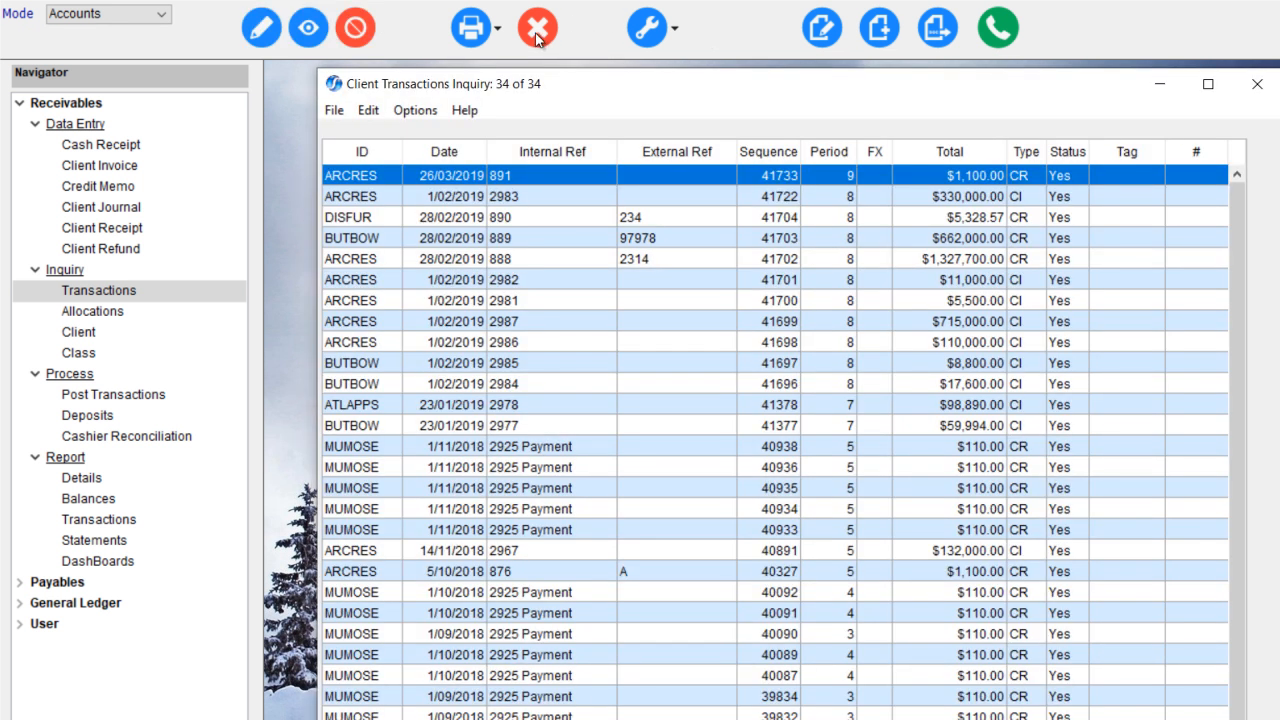
{"action": "left_click", "coordinate": [537, 30]}
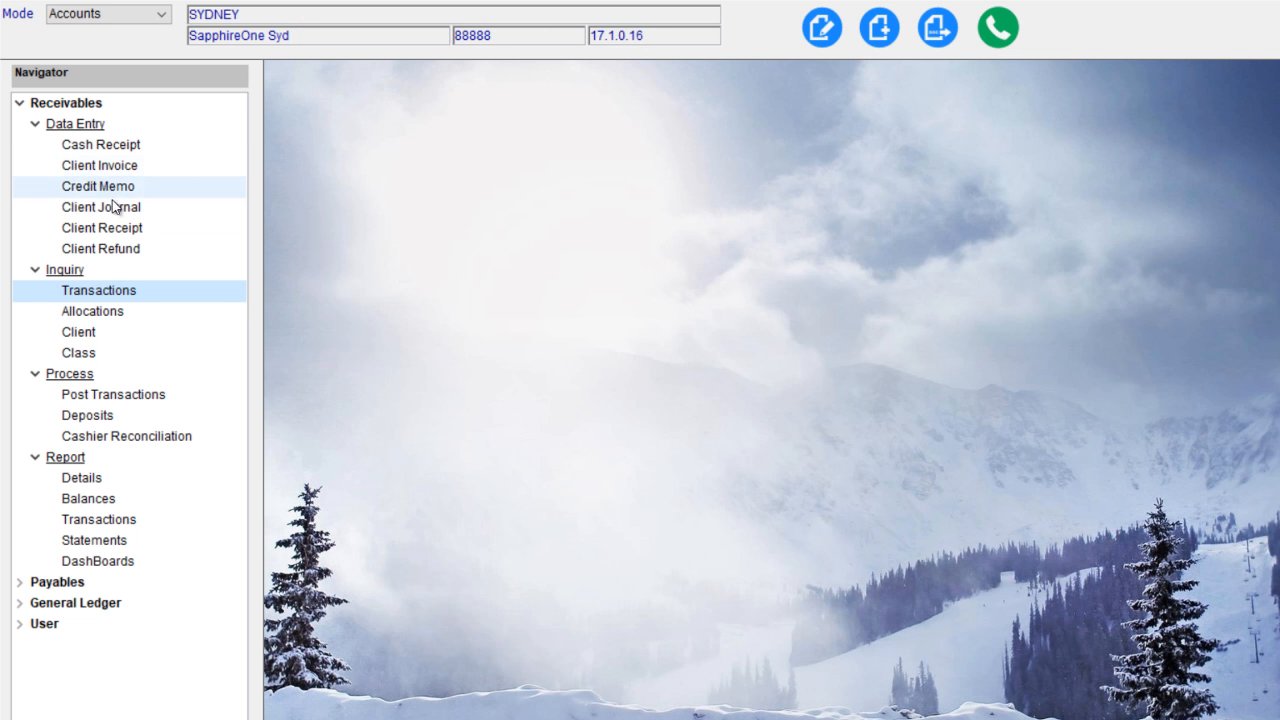
Step: Enter a new client receipt for ARCRES with a total of $2,200.00 and payment type E.F.T
{"action": "left_click", "coordinate": [116, 234]}
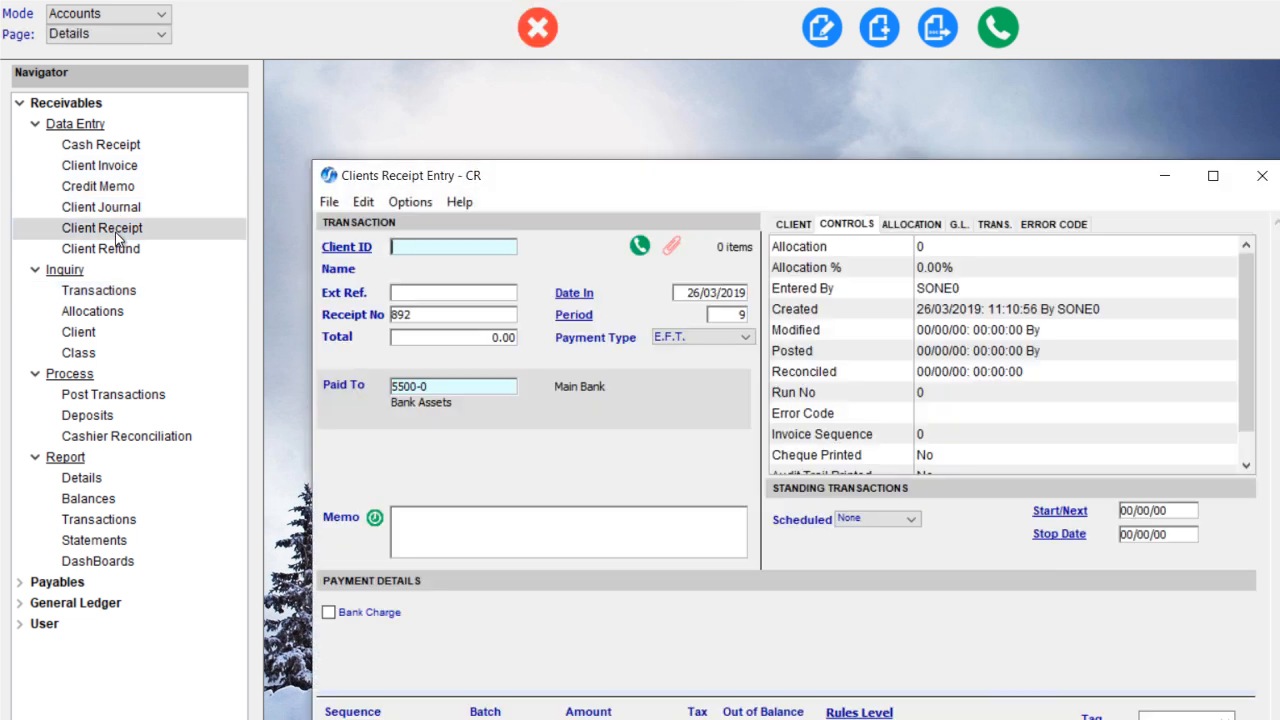
{"action": "type", "text": "A@"}
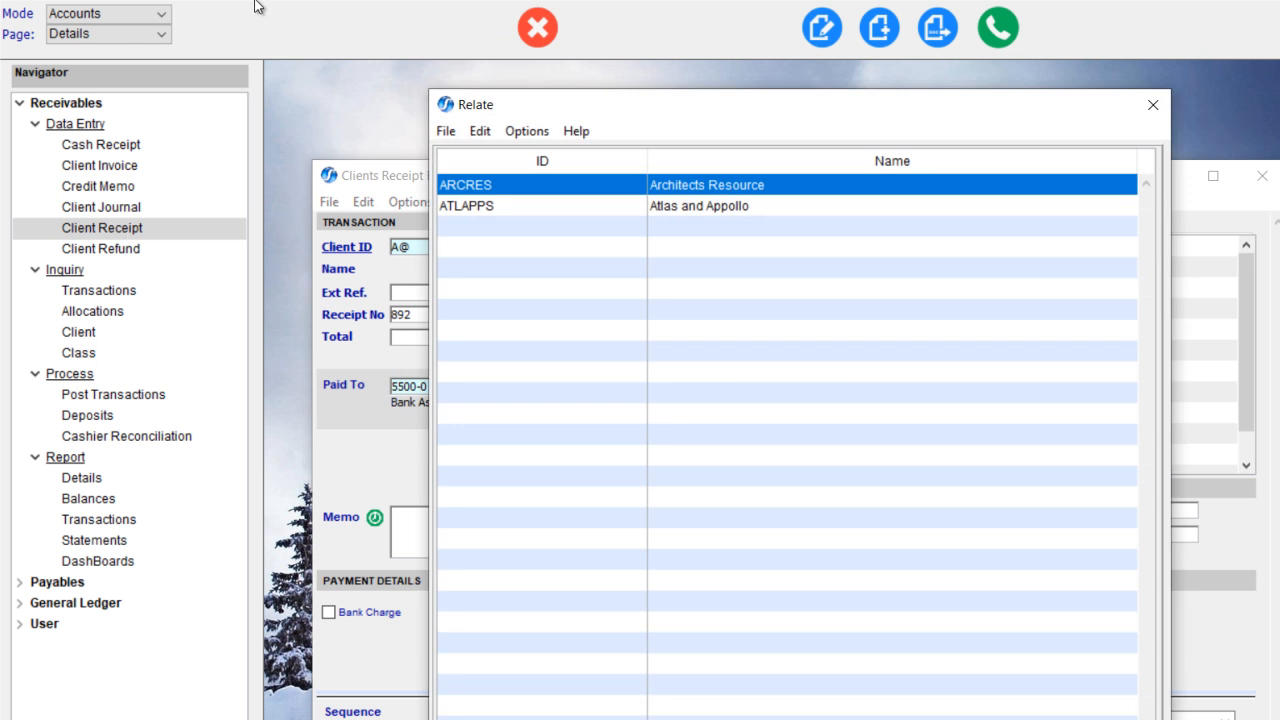
{"action": "key", "text": "Return"}
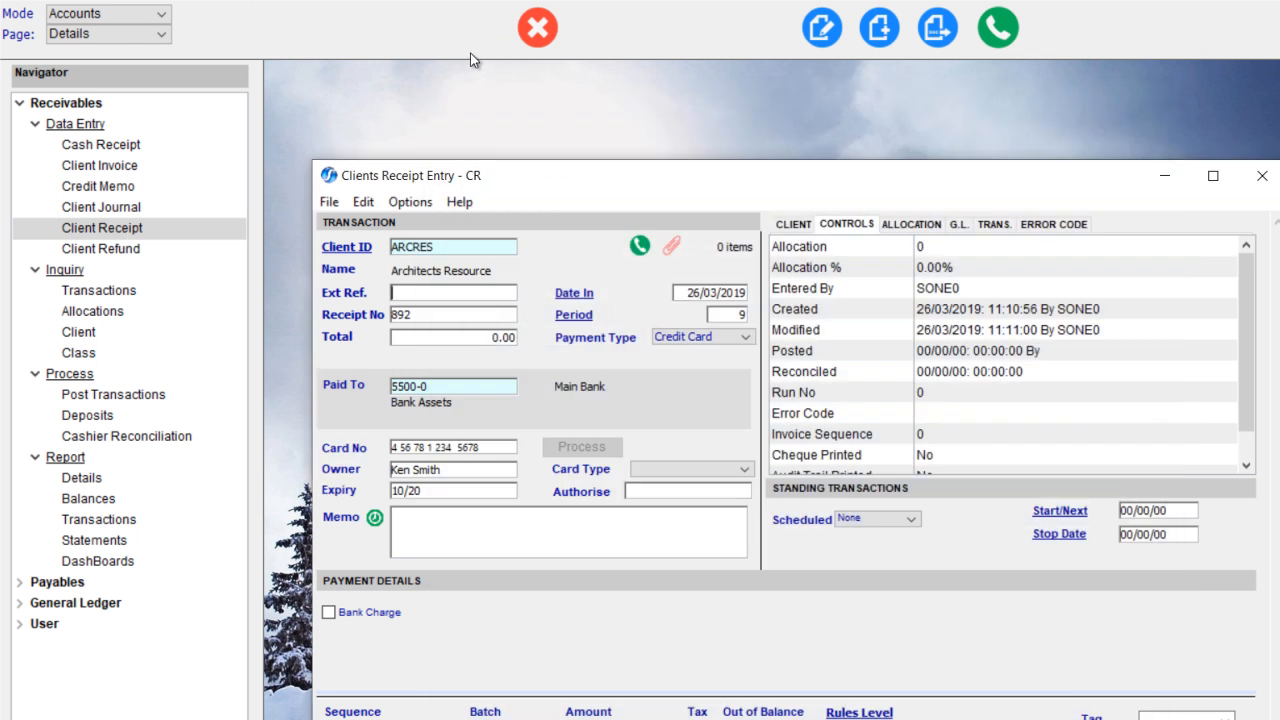
{"action": "left_click", "coordinate": [464, 333]}
{"action": "type", "text": "2200"}
{"action": "key", "text": "Tab"}
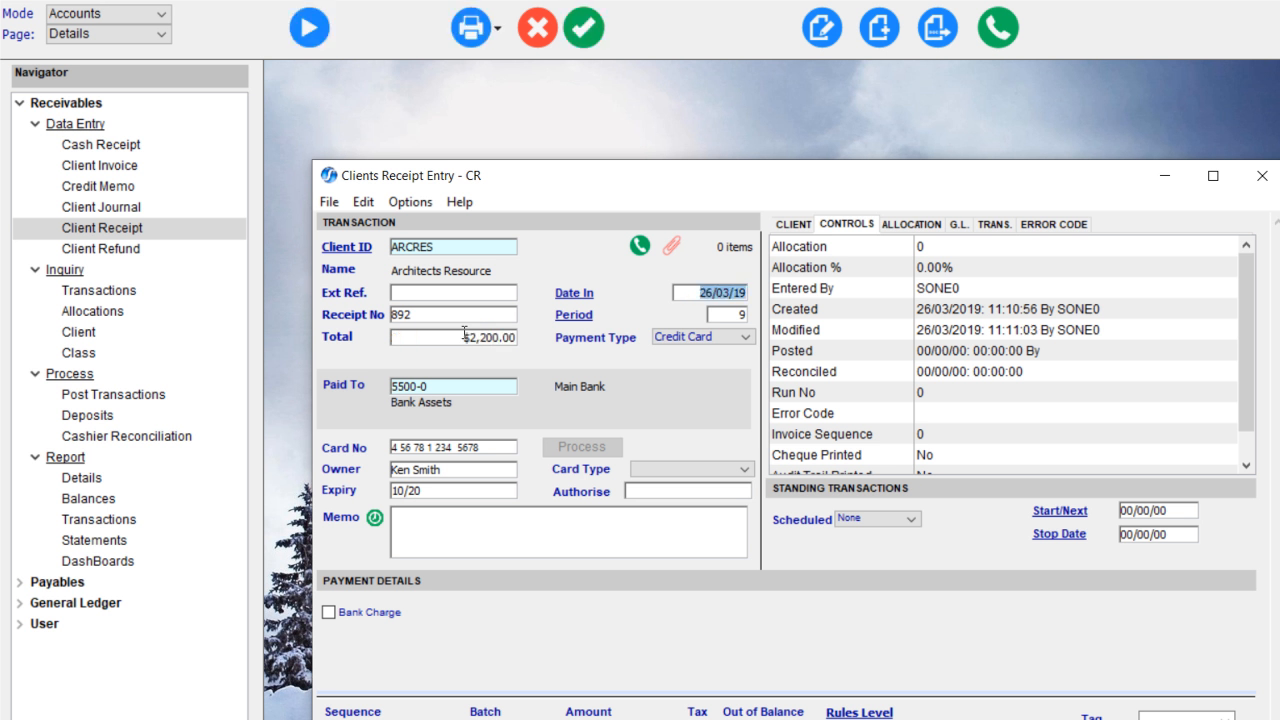
{"action": "left_click", "coordinate": [690, 338]}
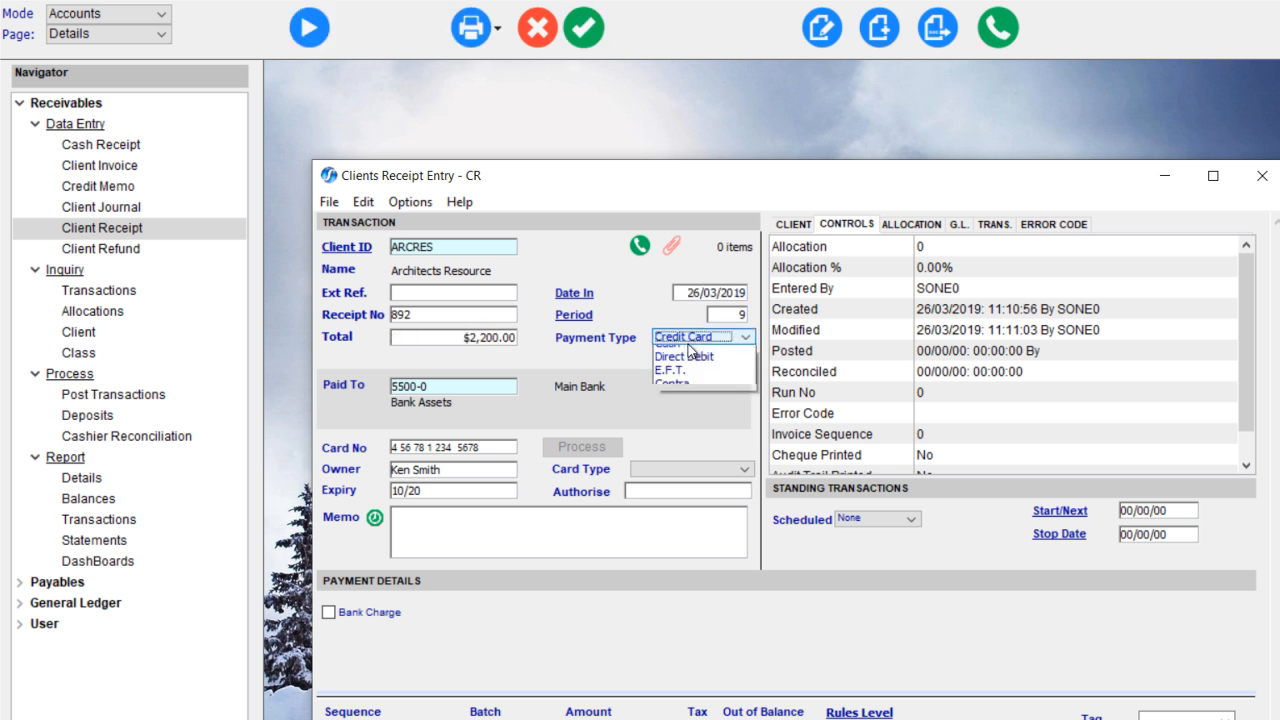
{"action": "left_click", "coordinate": [687, 407]}
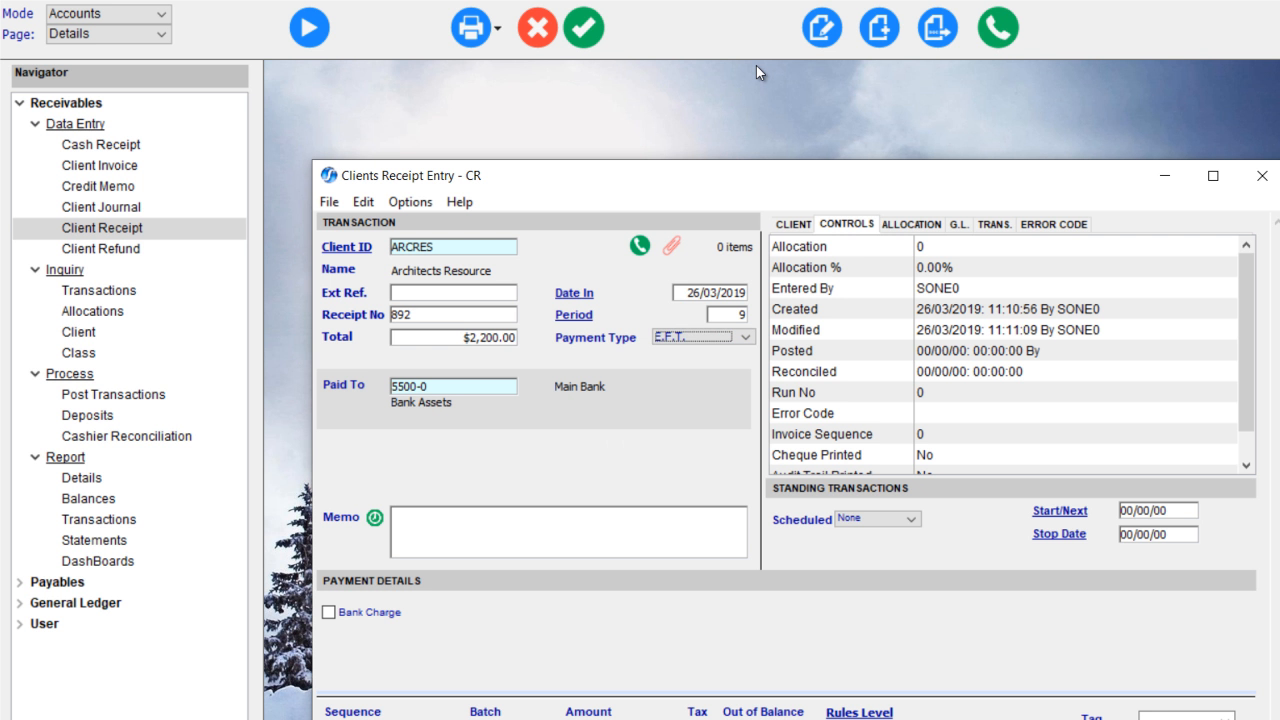
Step: Allocate the full $2,200.00 of the receipt to invoice 2981 and save it
{"action": "left_click", "coordinate": [582, 28]}
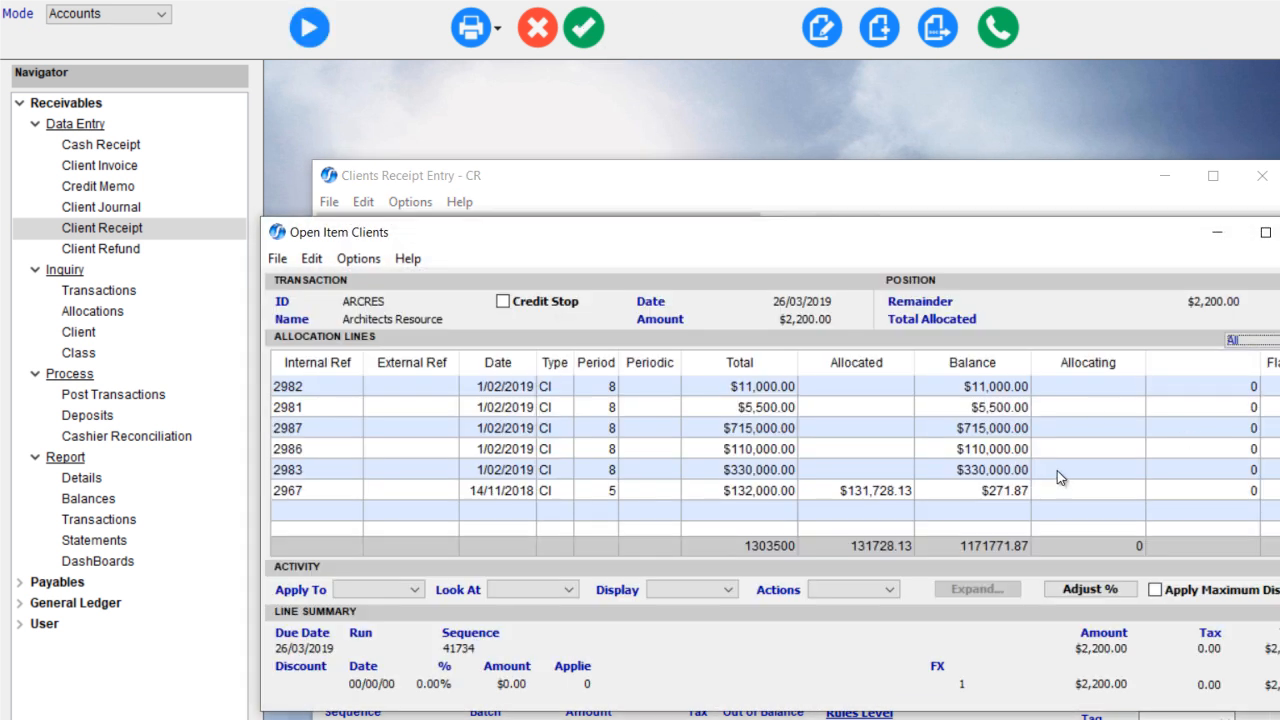
{"action": "double_click", "coordinate": [1045, 407]}
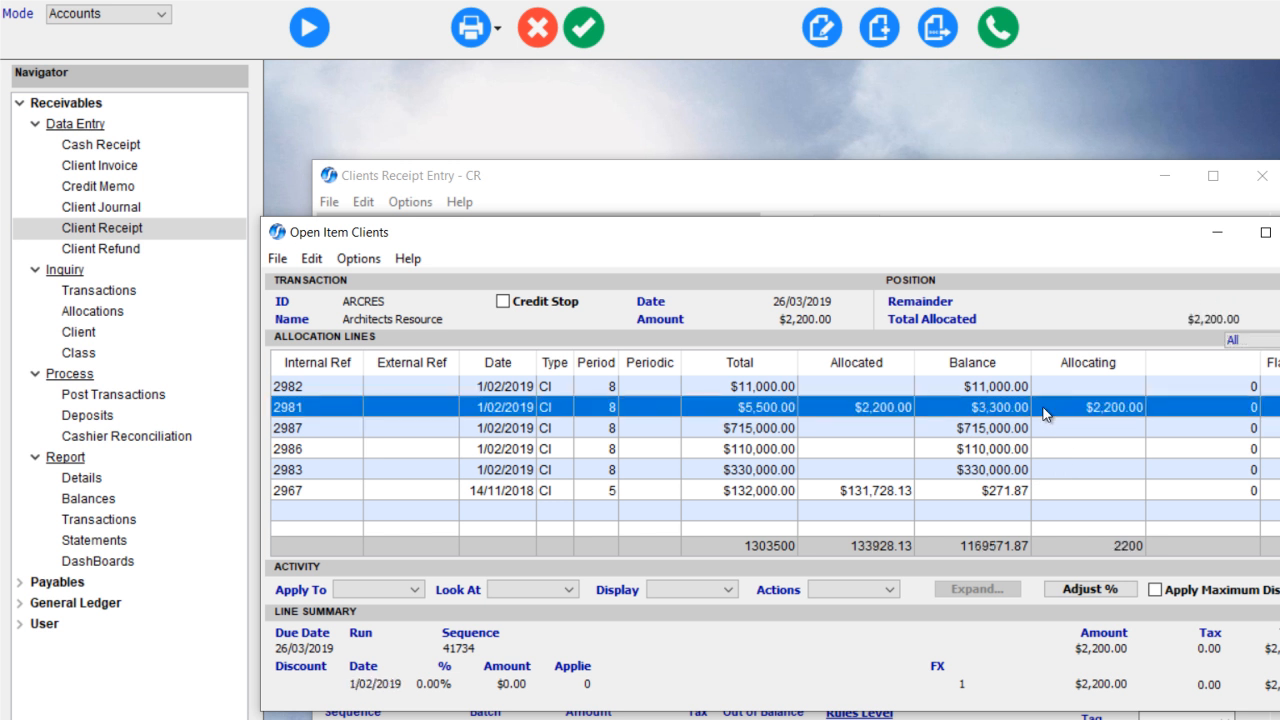
{"action": "left_click", "coordinate": [580, 26]}
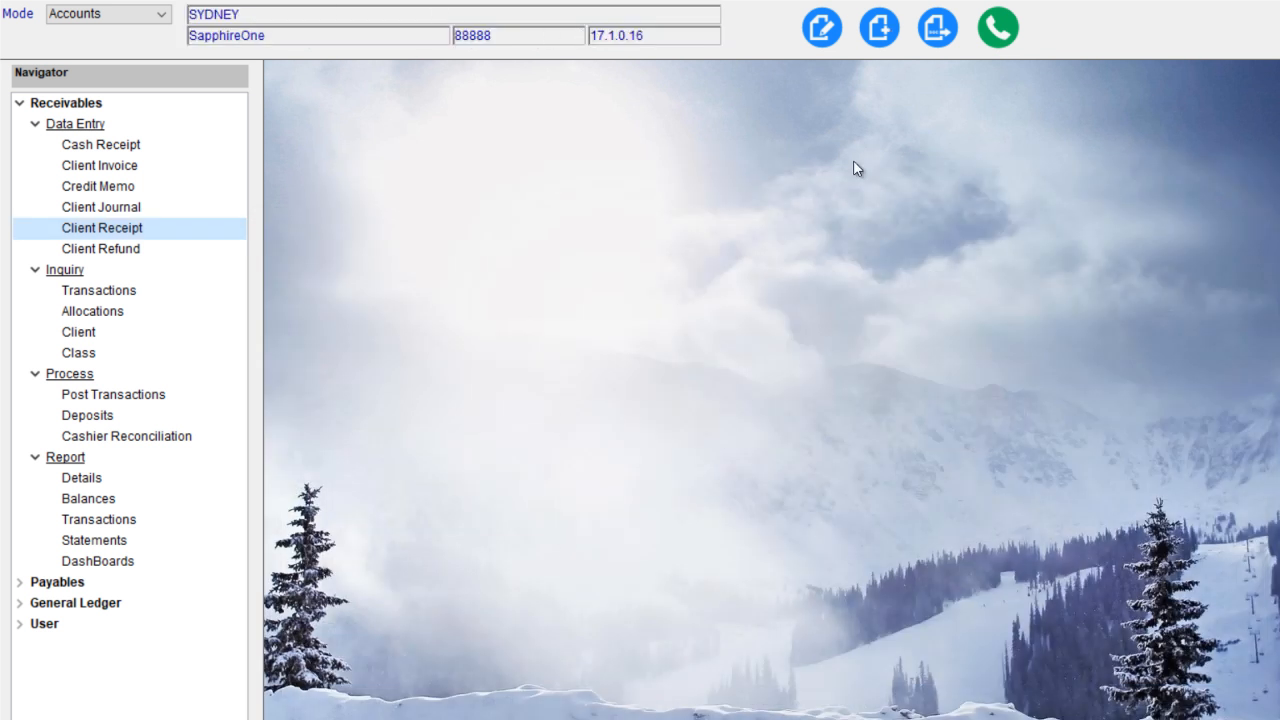
Step: Isolate the ARCRES receipt 892 in the client transactions inquiry and select it
{"action": "left_click", "coordinate": [127, 290]}
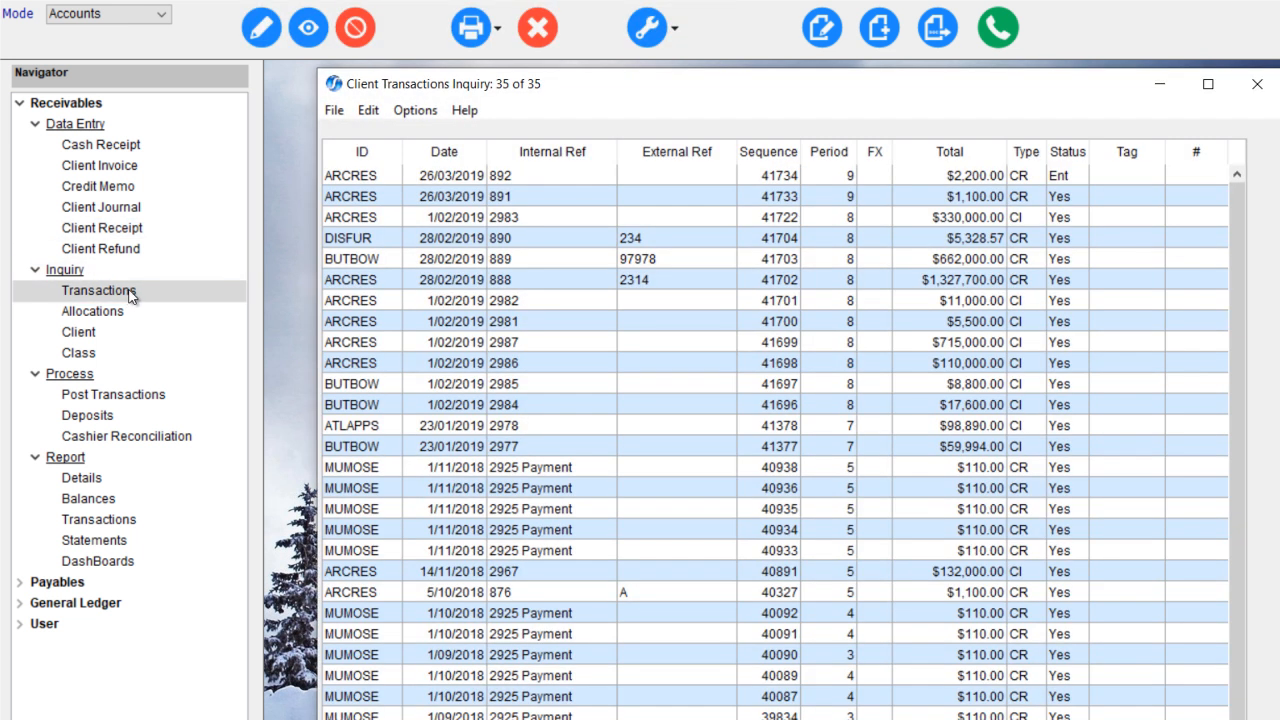
{"action": "left_click", "coordinate": [982, 178]}
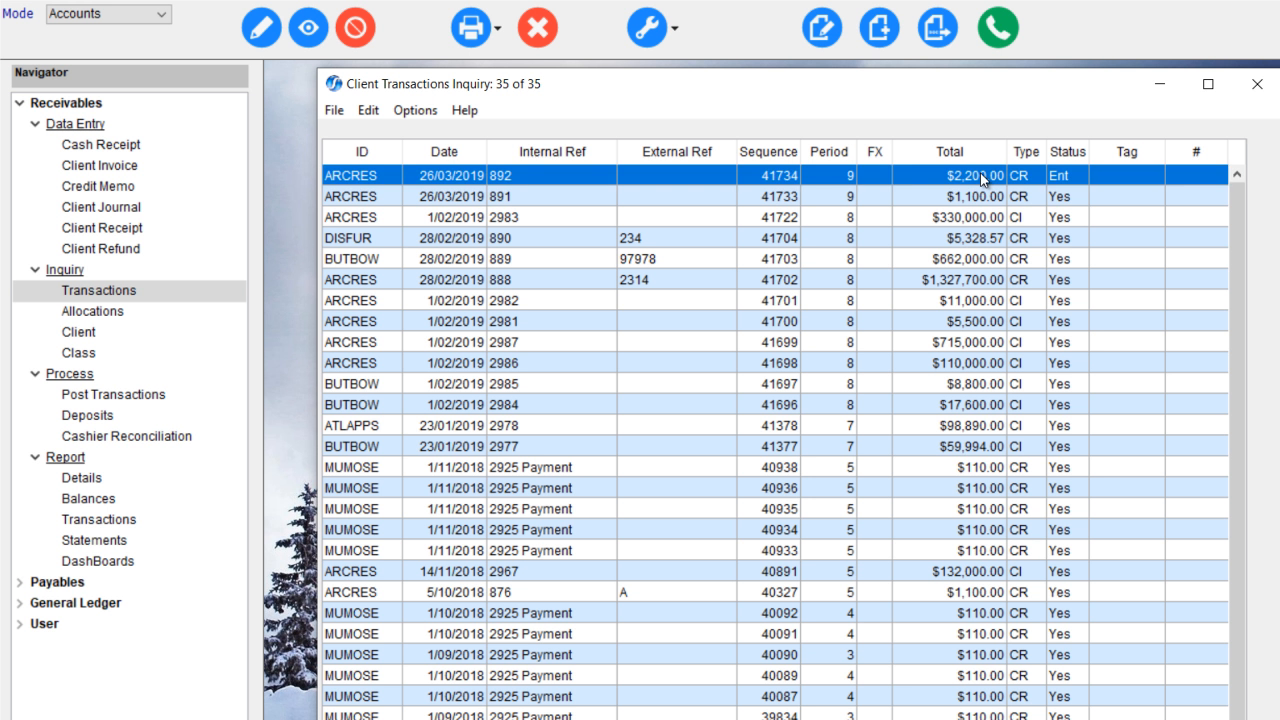
{"action": "key", "text": "ctrl+h"}
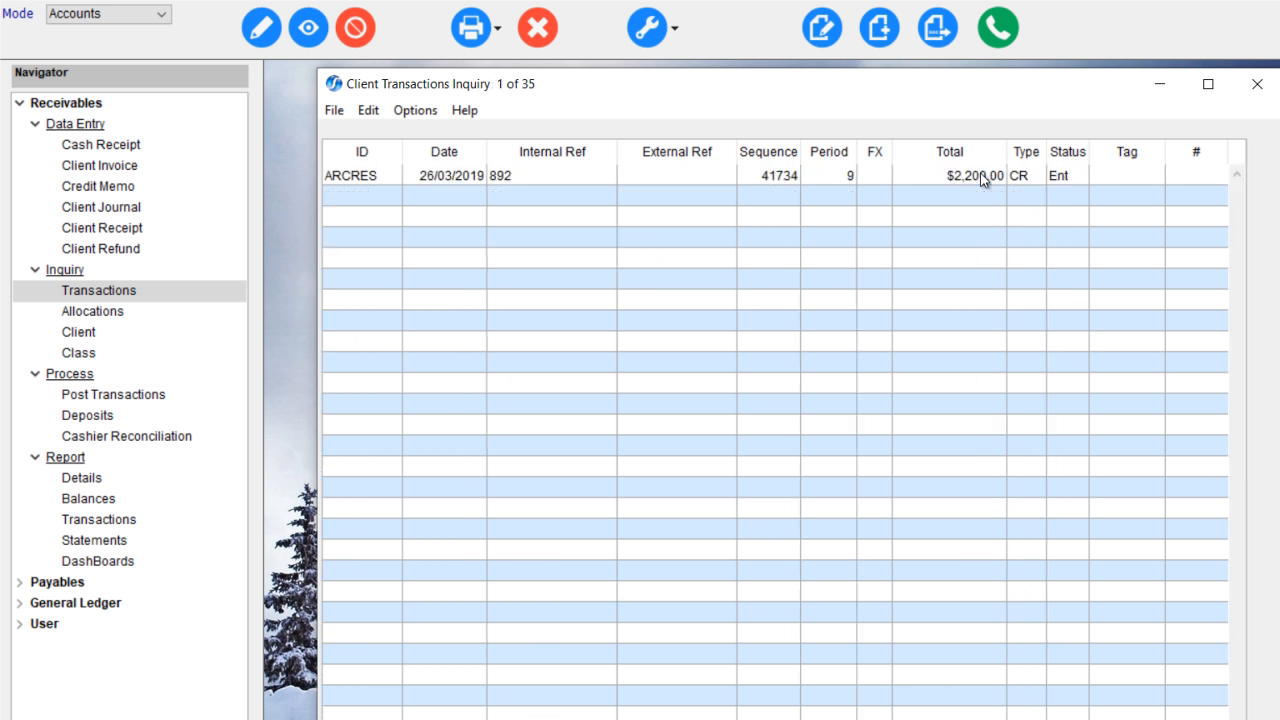
{"action": "left_click", "coordinate": [982, 178]}
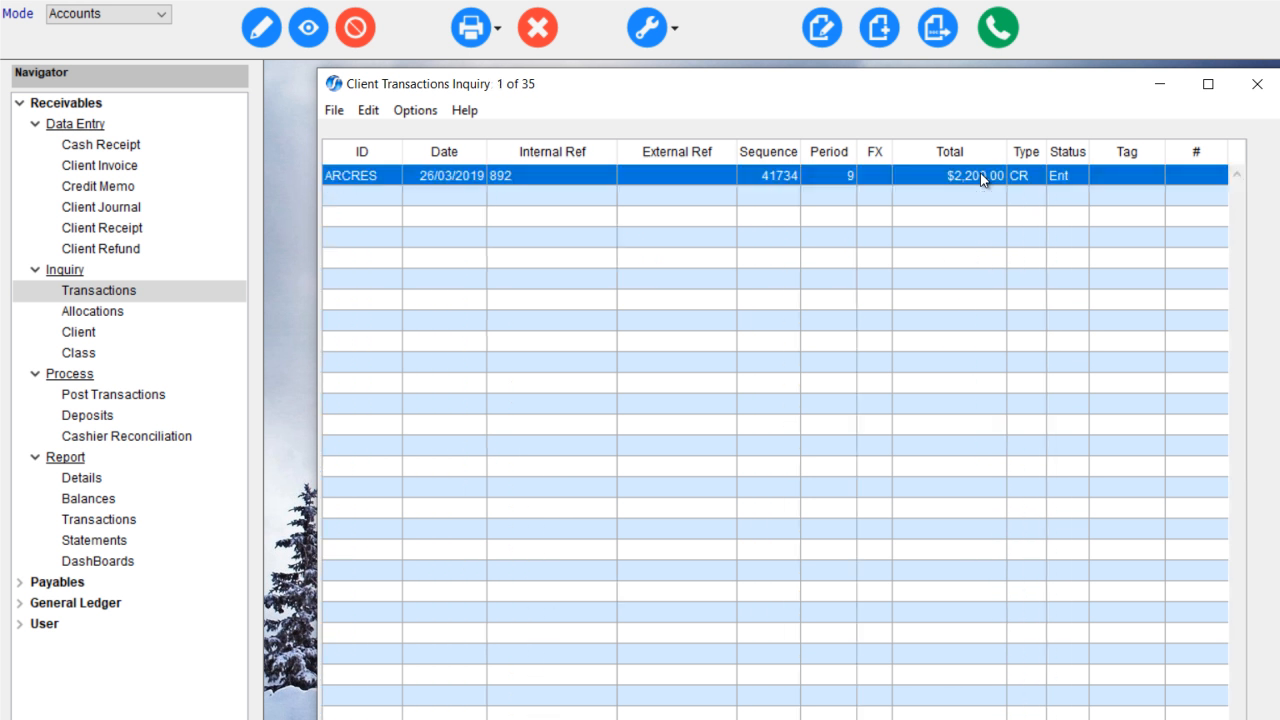
{"action": "left_click", "coordinate": [413, 112]}
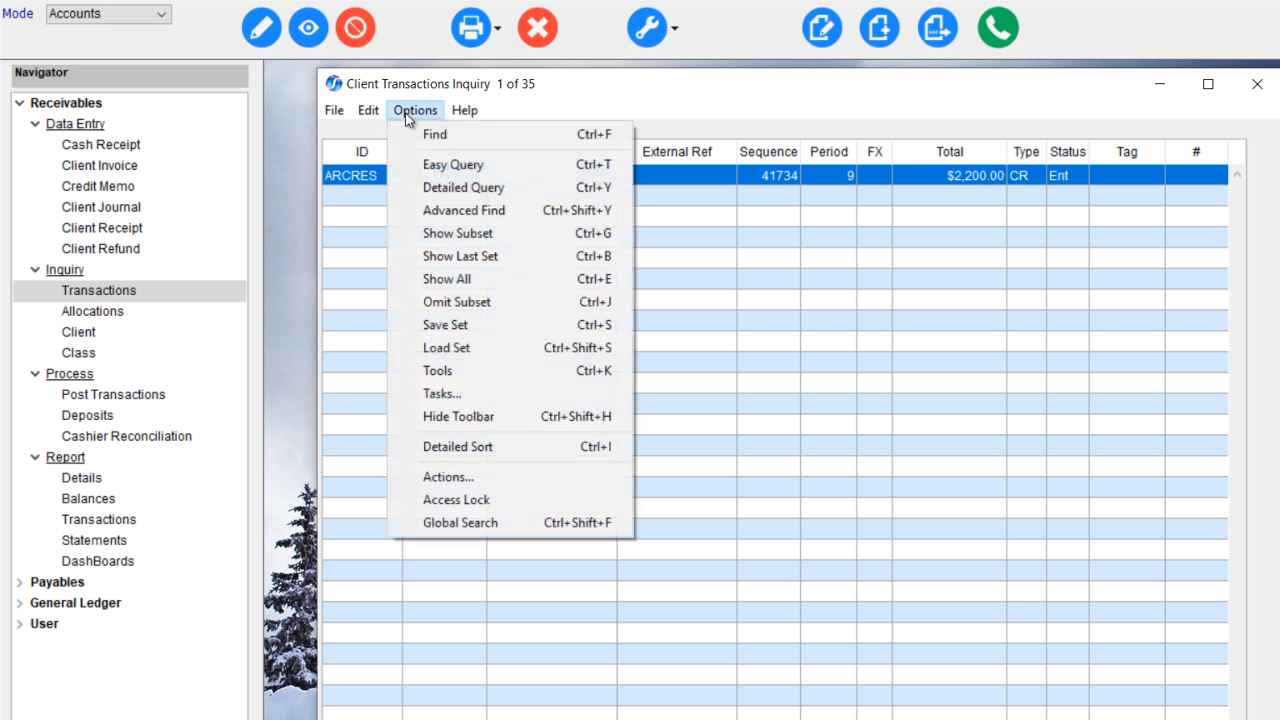
{"action": "left_click", "coordinate": [497, 237]}
{"action": "left_click", "coordinate": [500, 178]}
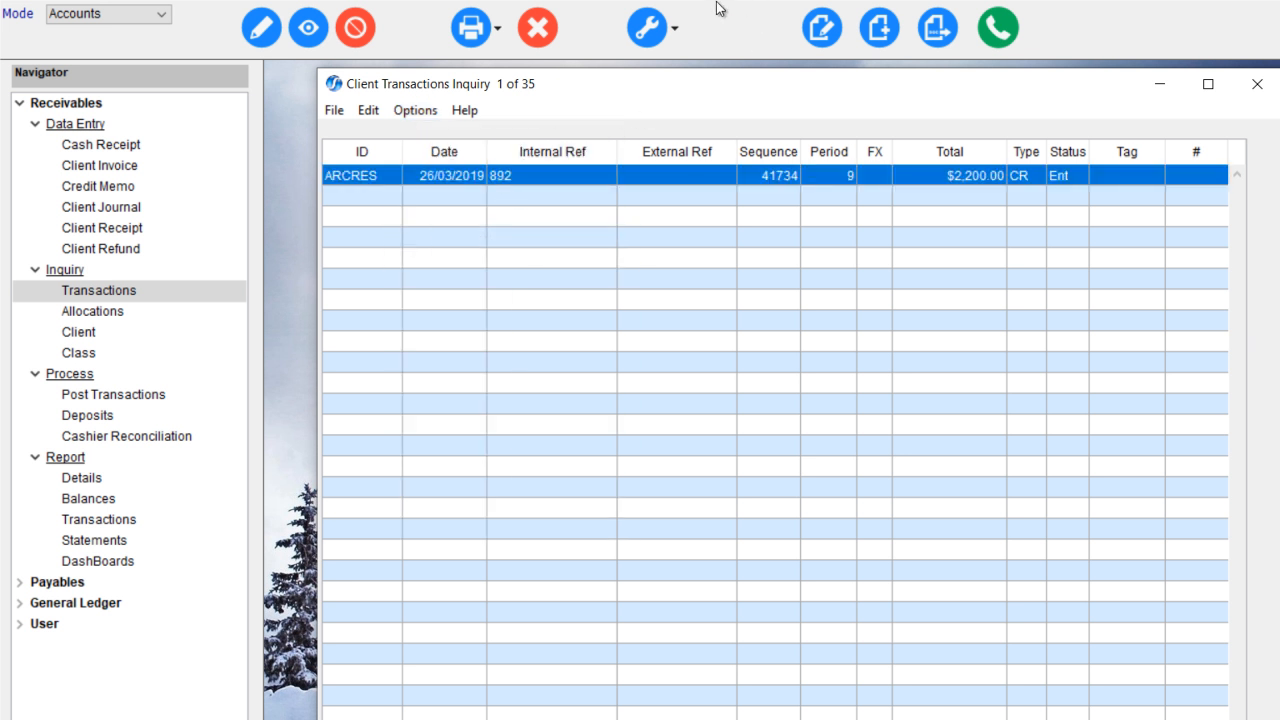
Step: Post the selected receipt 892 with the inquiry's Post Transactions tool and accept the confirmation
{"action": "left_click", "coordinate": [675, 32]}
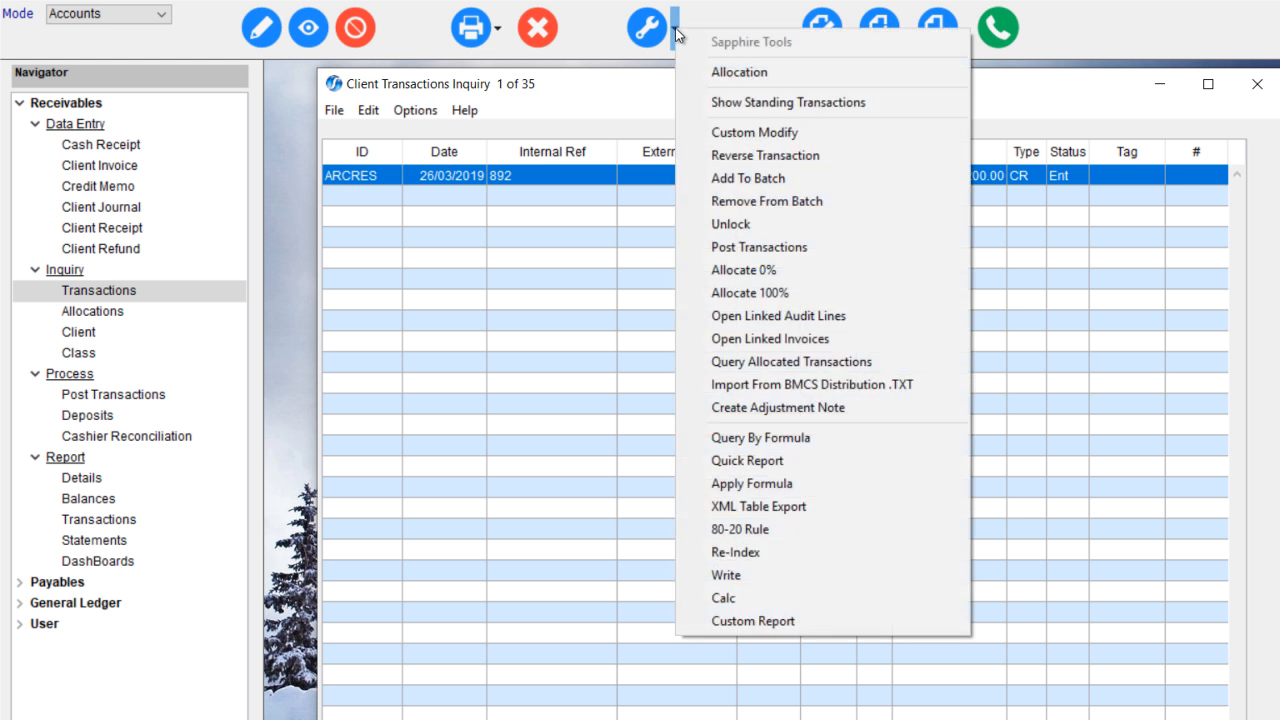
{"action": "left_click", "coordinate": [744, 245]}
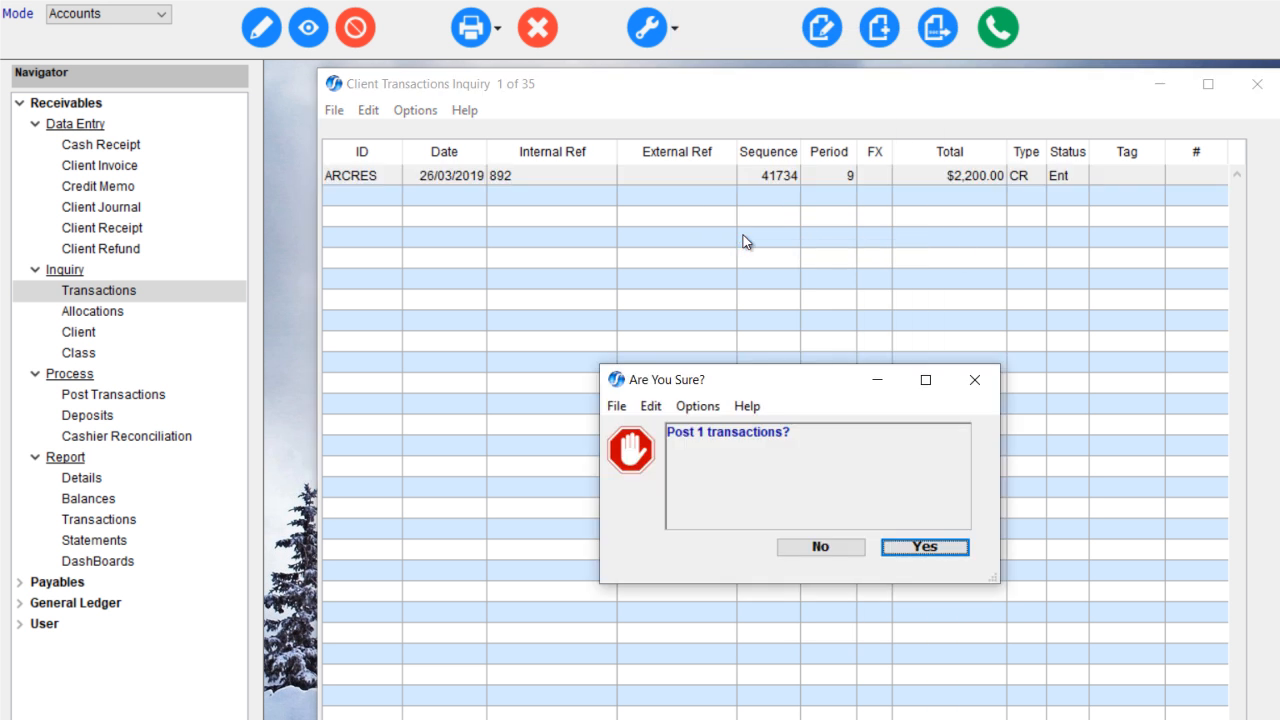
{"action": "left_click", "coordinate": [935, 552]}
{"action": "left_click", "coordinate": [936, 546]}
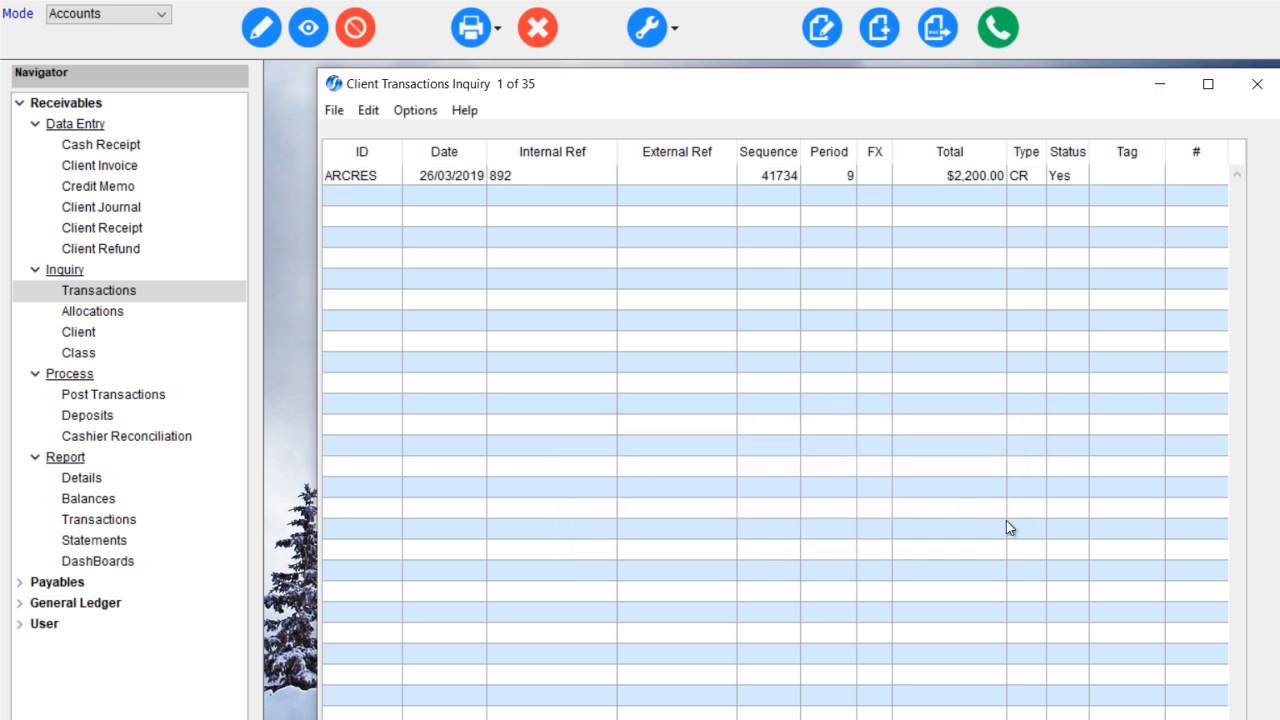
Step: Open receipt 892, check its posting date and time in the control details, and close the receipt and inquiry
{"action": "double_click", "coordinate": [1061, 175]}
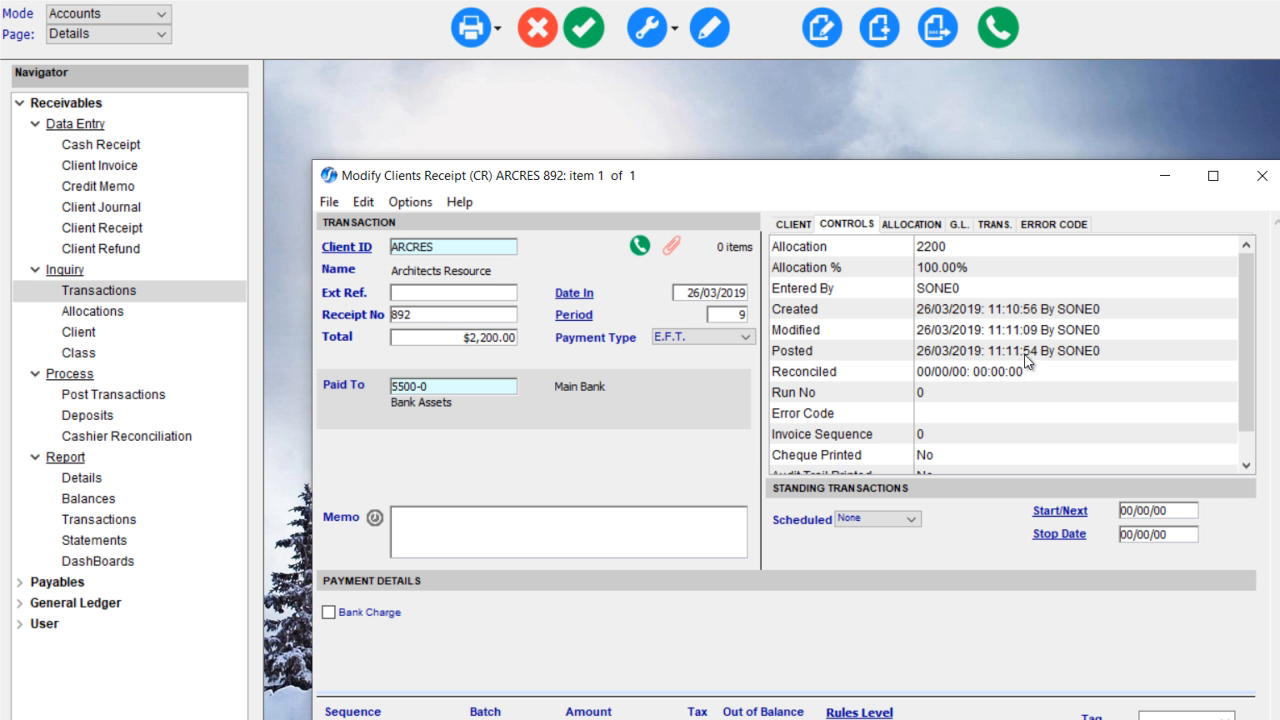
{"action": "left_click", "coordinate": [585, 30]}
{"action": "left_click", "coordinate": [538, 29]}
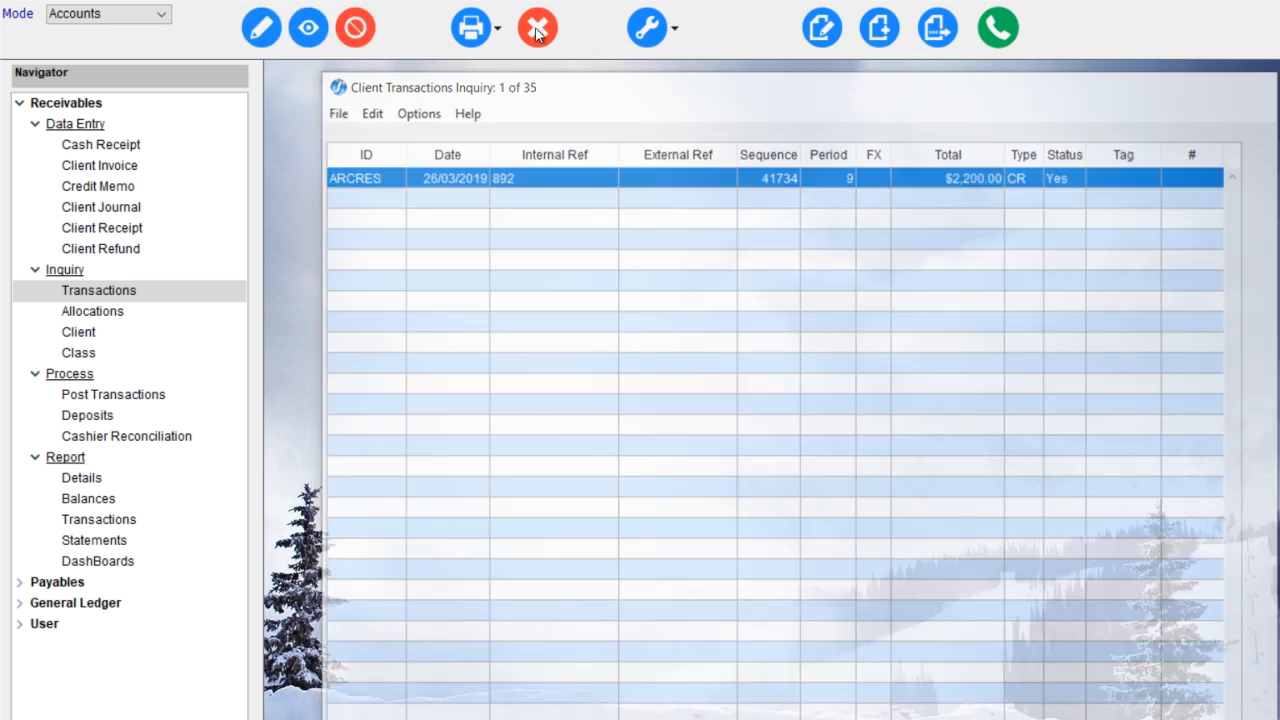